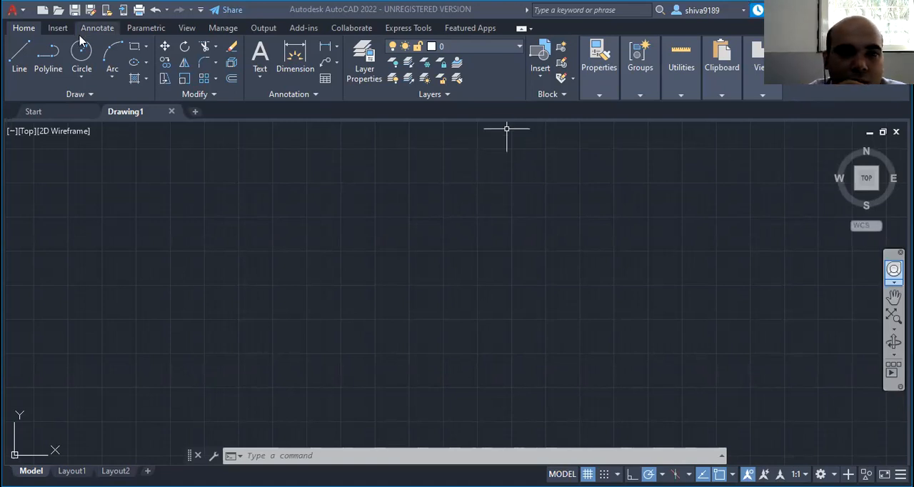
left_click(304, 449)
left_click(304, 452)
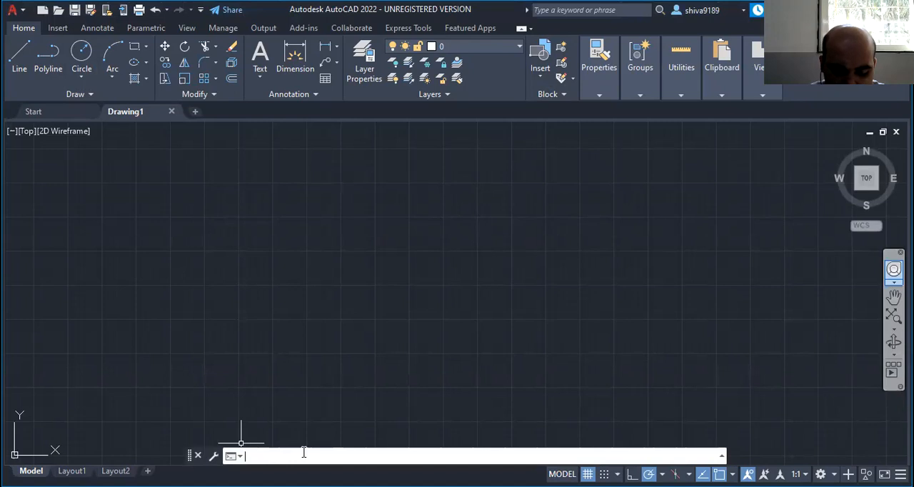
type("unit")
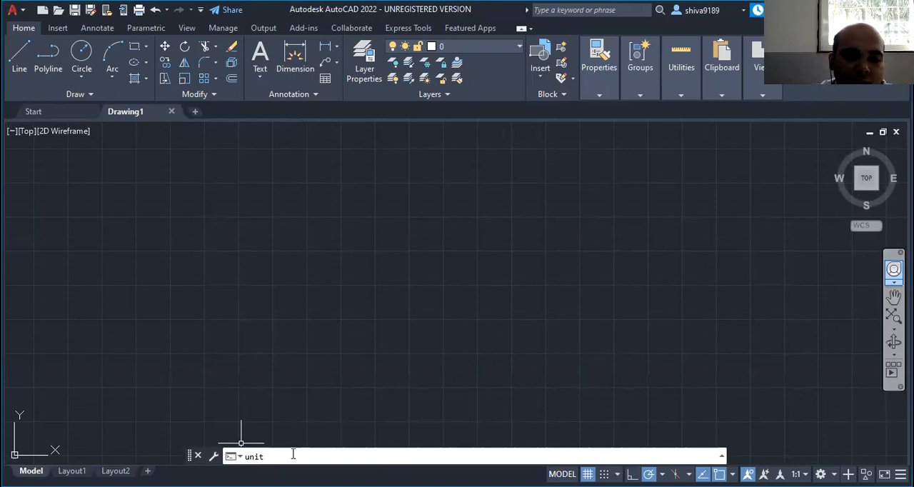
key("Return")
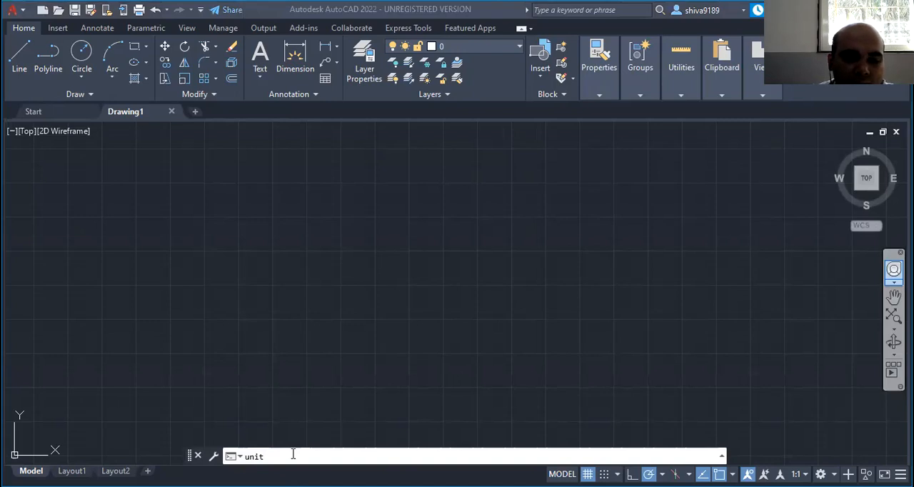
key("Return")
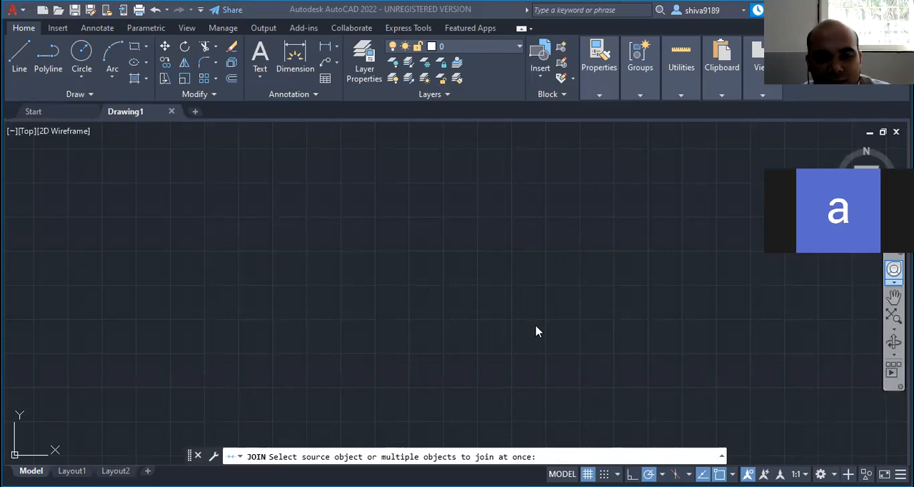
left_click(551, 455)
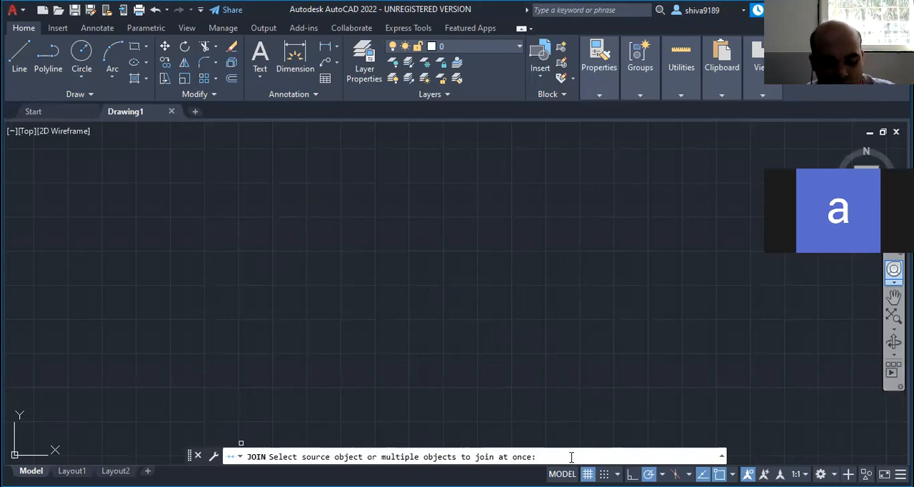
key("Escape")
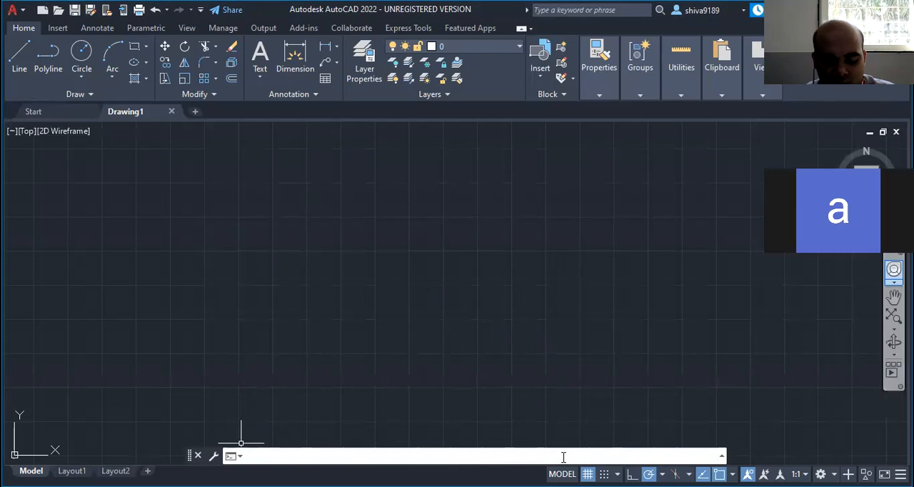
- Configure the drawing units with Decimal length type and a length precision of 0.0, and accept the settings
type("unit")
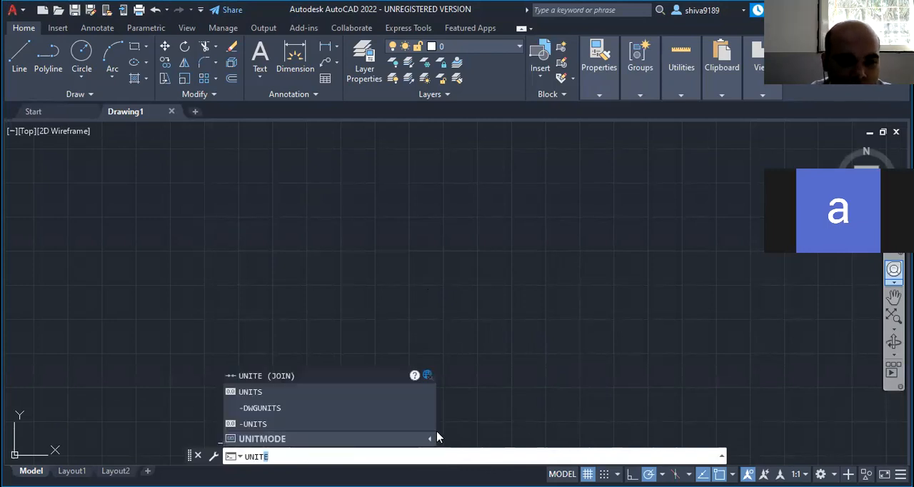
left_click(265, 393)
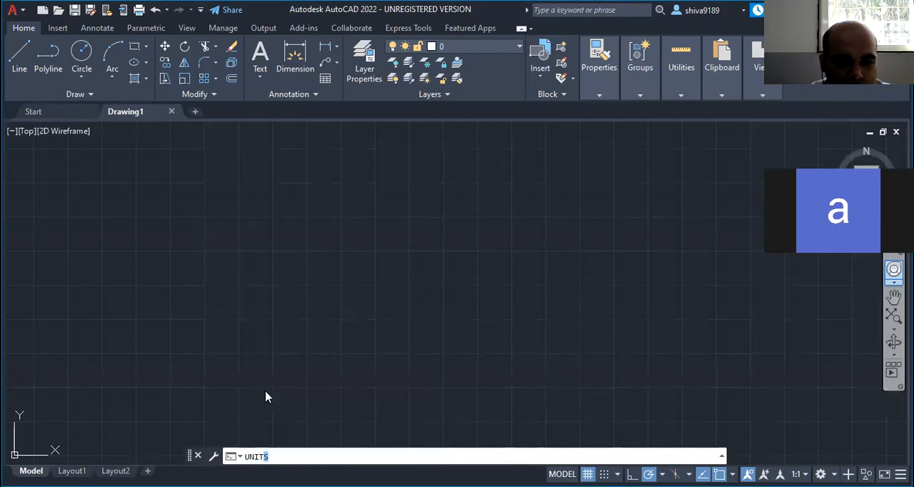
key("Return")
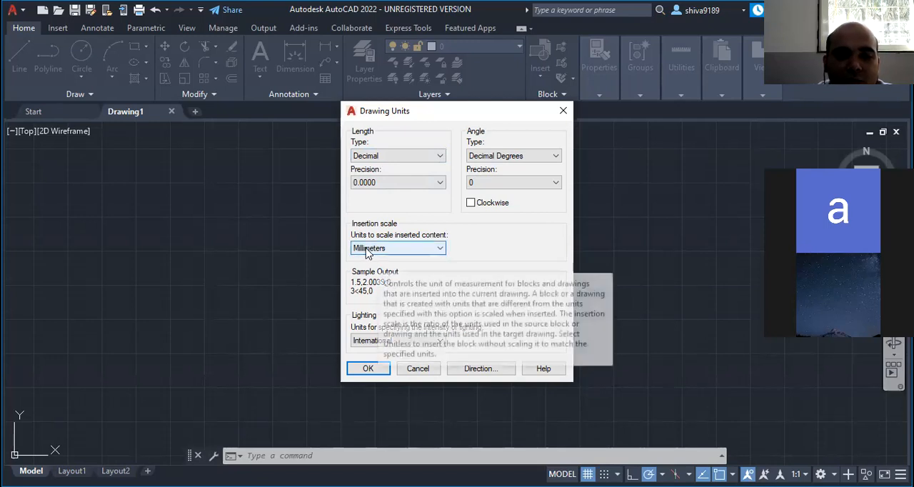
left_click(441, 184)
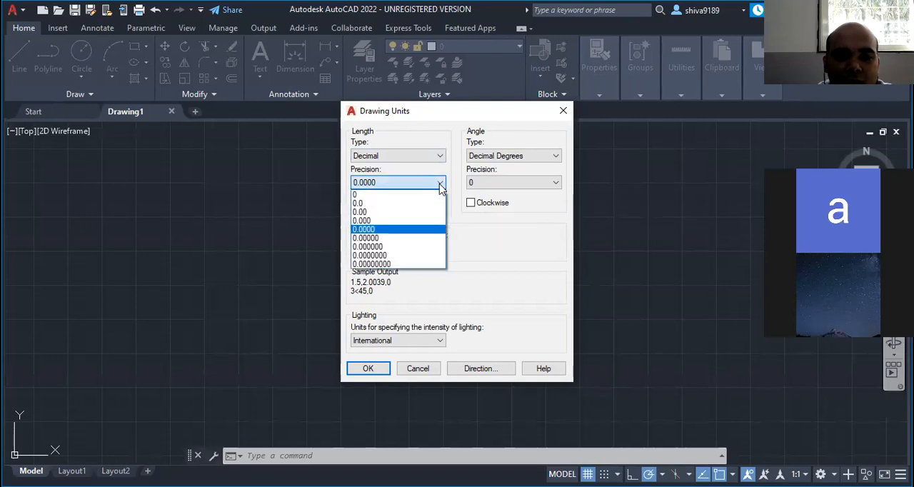
left_click(374, 204)
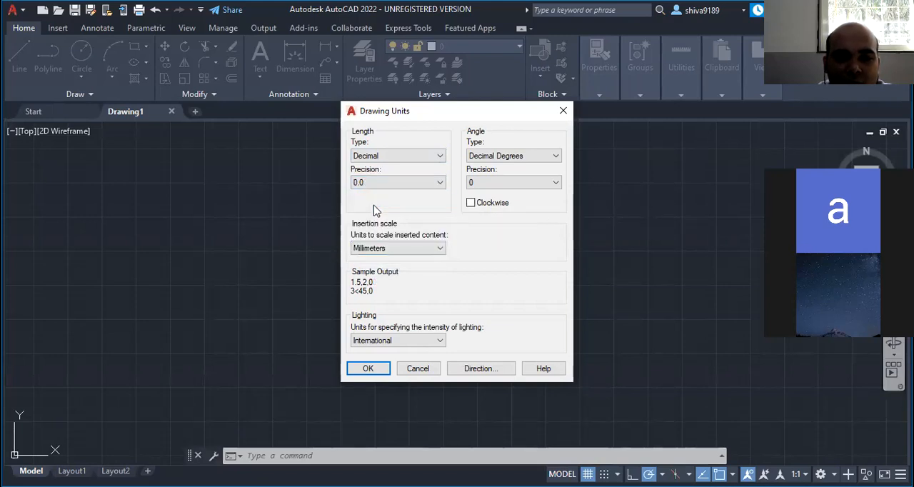
left_click(438, 156)
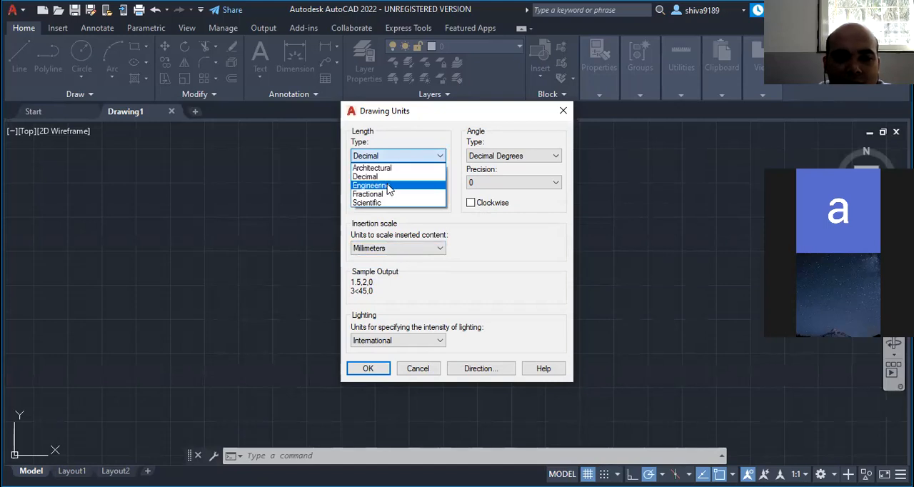
left_click(387, 186)
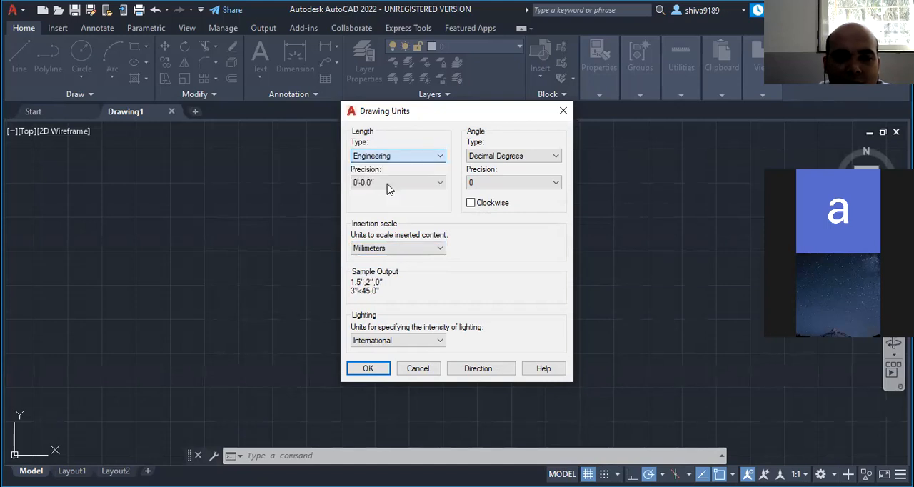
left_click(440, 156)
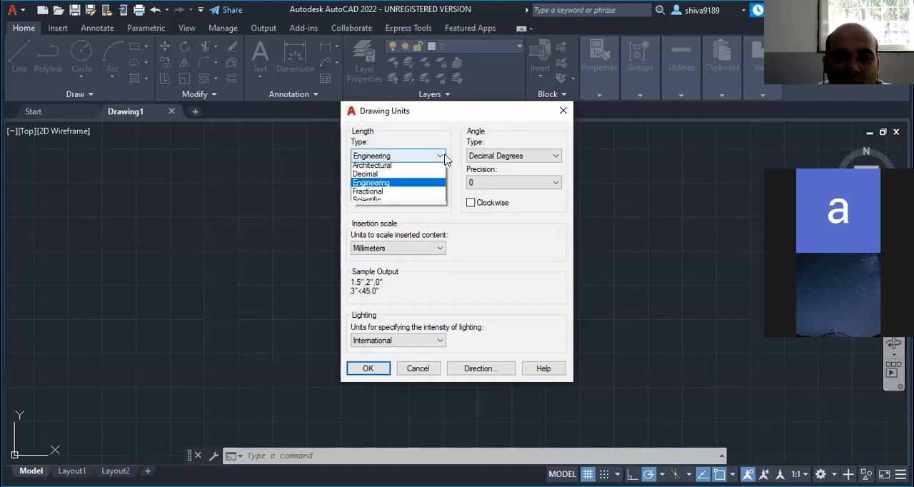
left_click(405, 177)
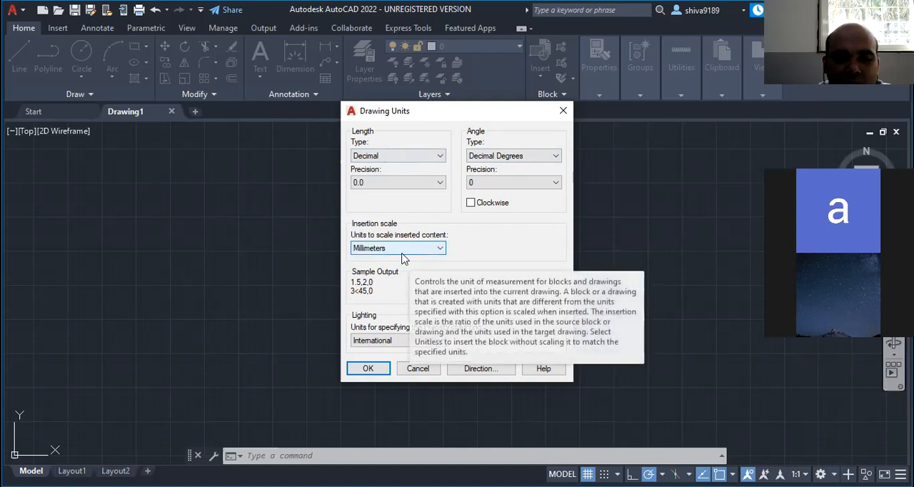
left_click(368, 368)
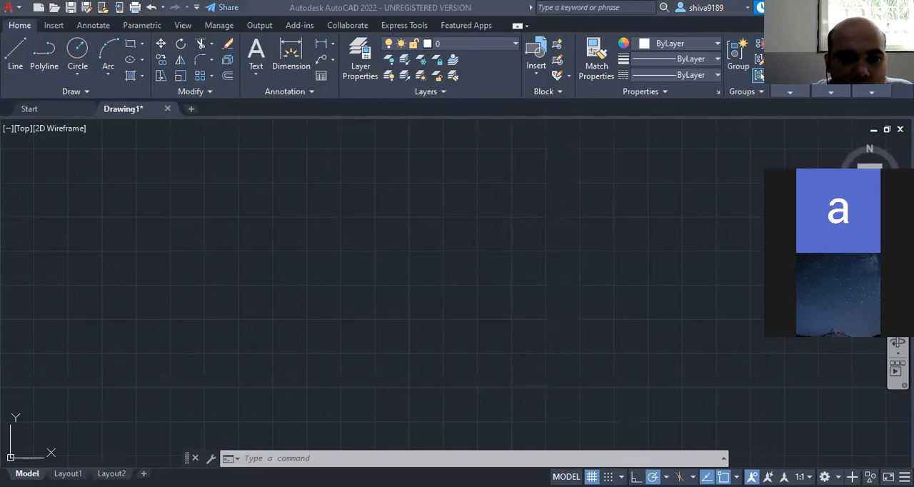
- Look through the viewing, parametric, annotation and insertion tool sets of the ribbon
left_click(184, 28)
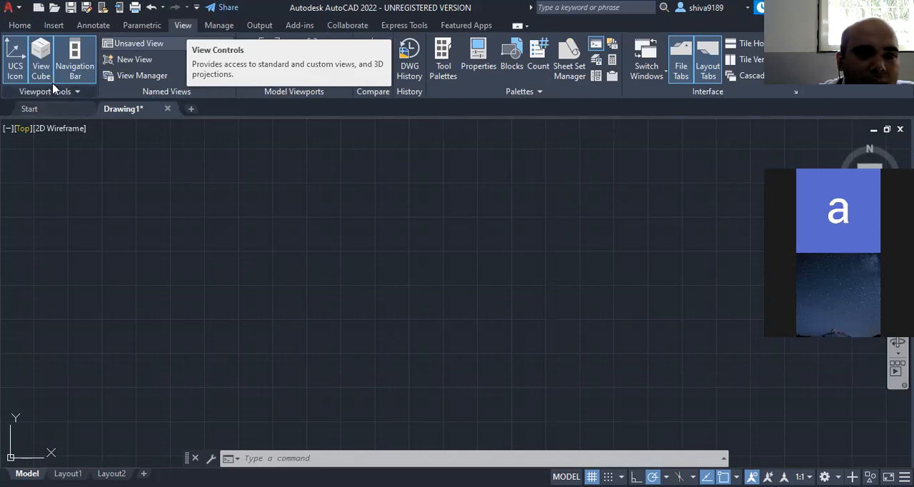
left_click(143, 27)
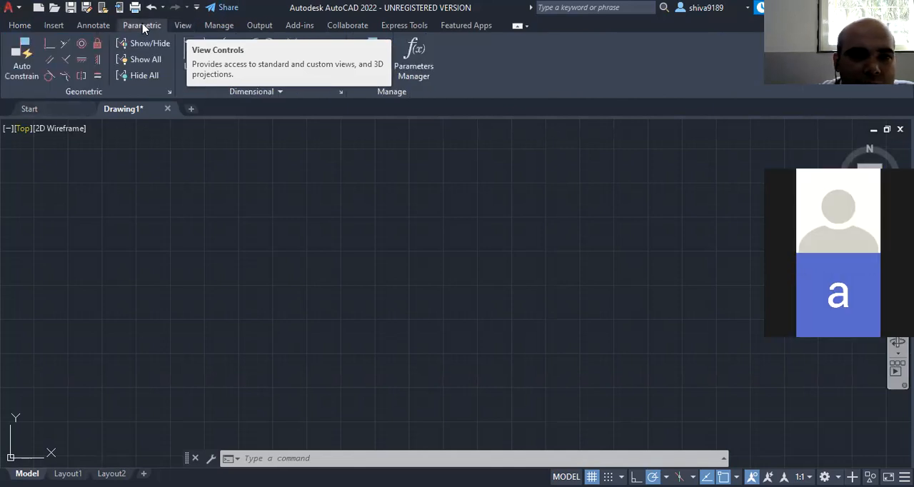
left_click(87, 28)
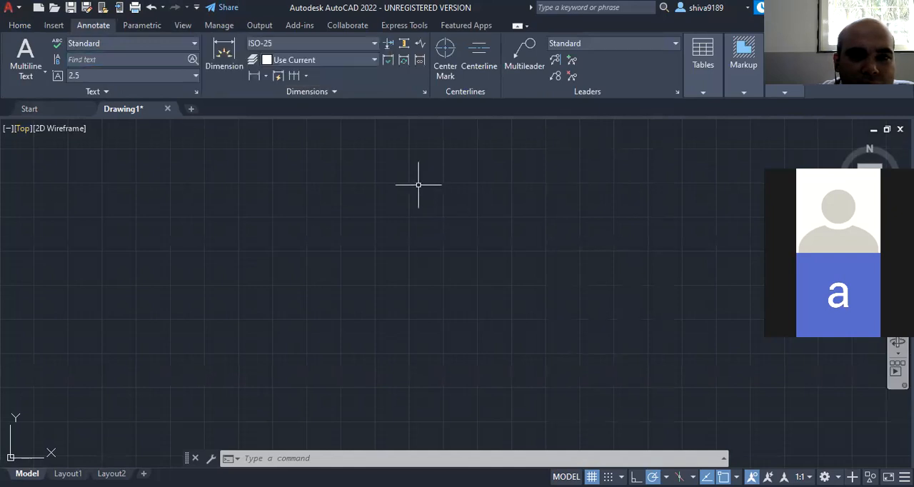
left_click(52, 27)
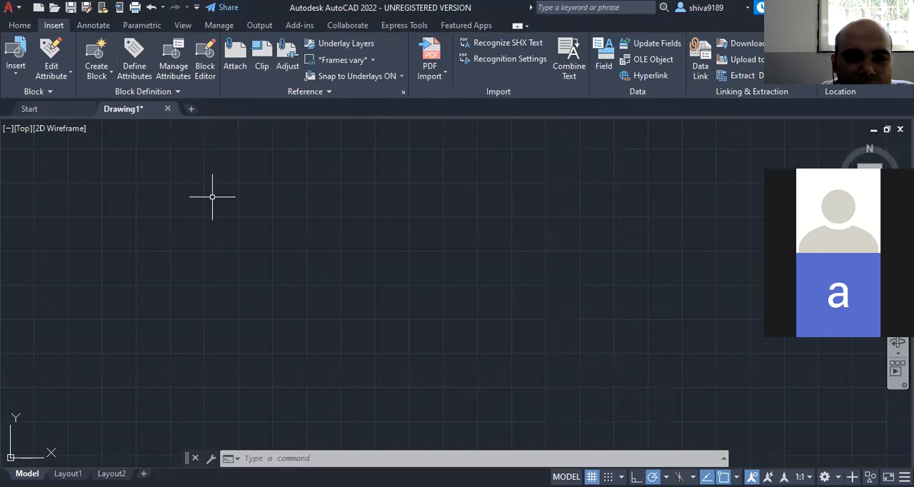
key("alt+Tab")
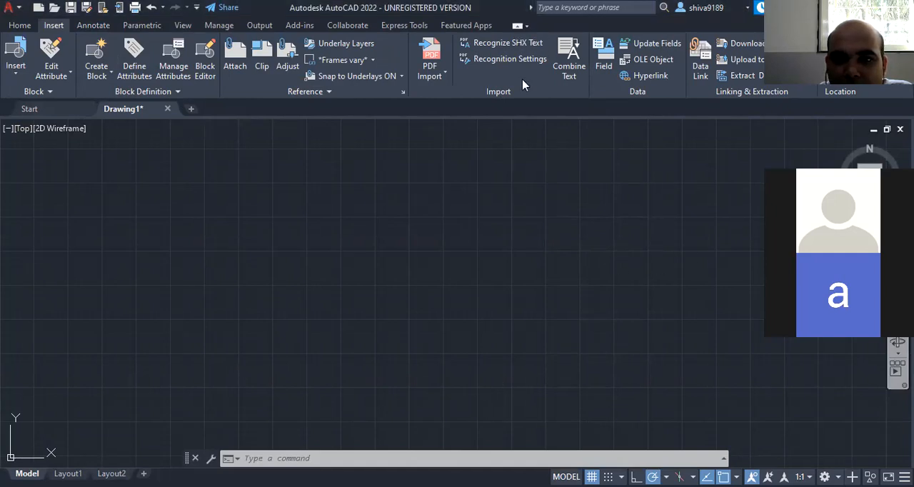
- Examine which ribbon tabs and which panels of the insertion tools can be shown or hidden
right_click(569, 91)
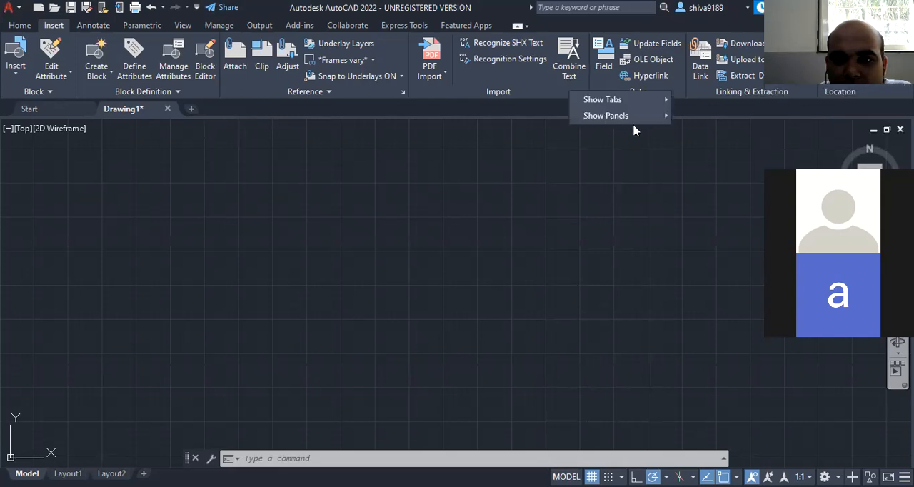
mouse_move(639, 105)
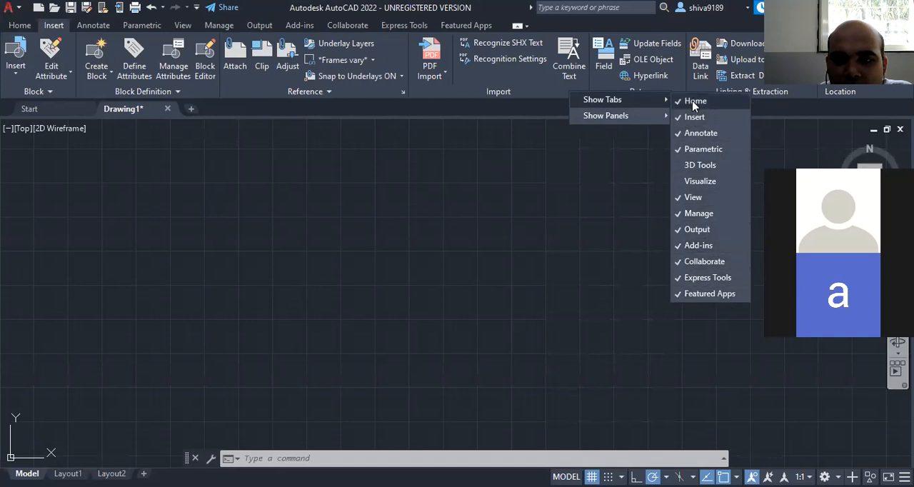
left_click(556, 102)
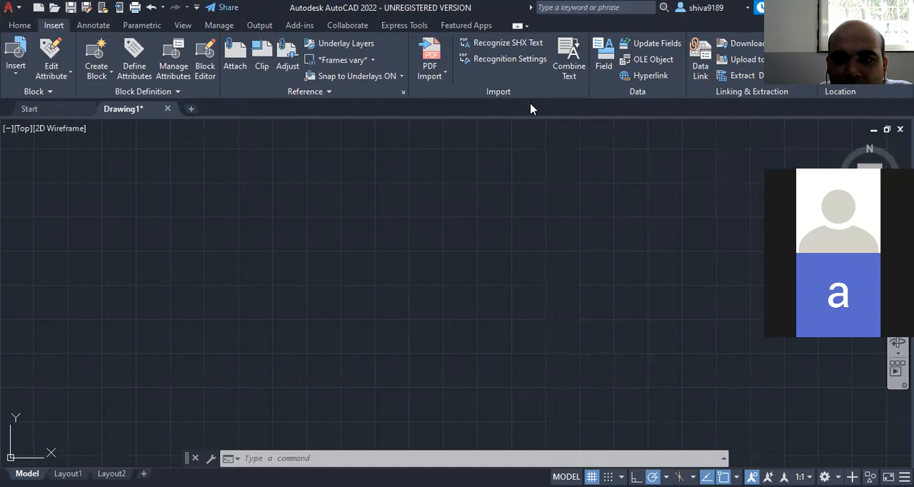
right_click(578, 100)
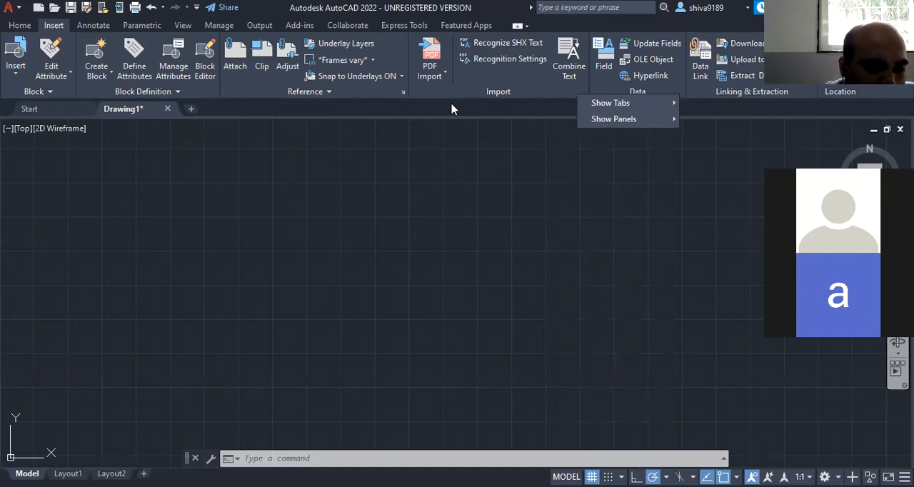
right_click(551, 96)
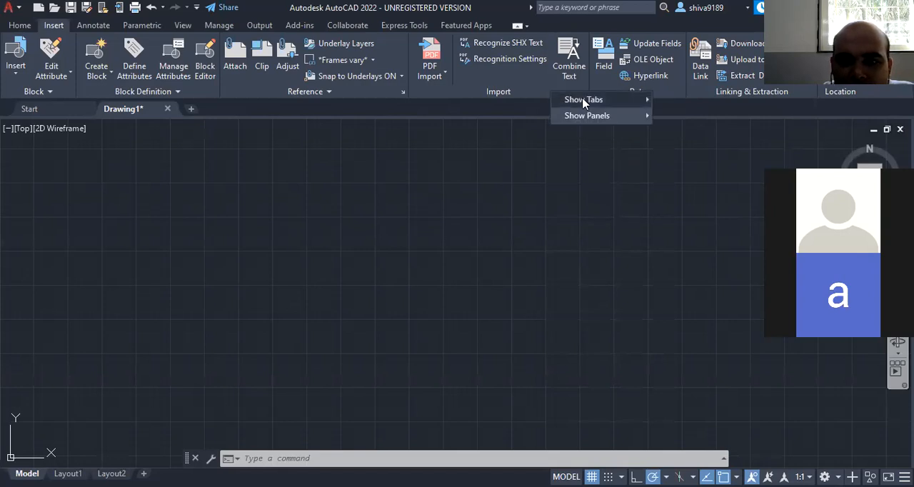
mouse_move(583, 102)
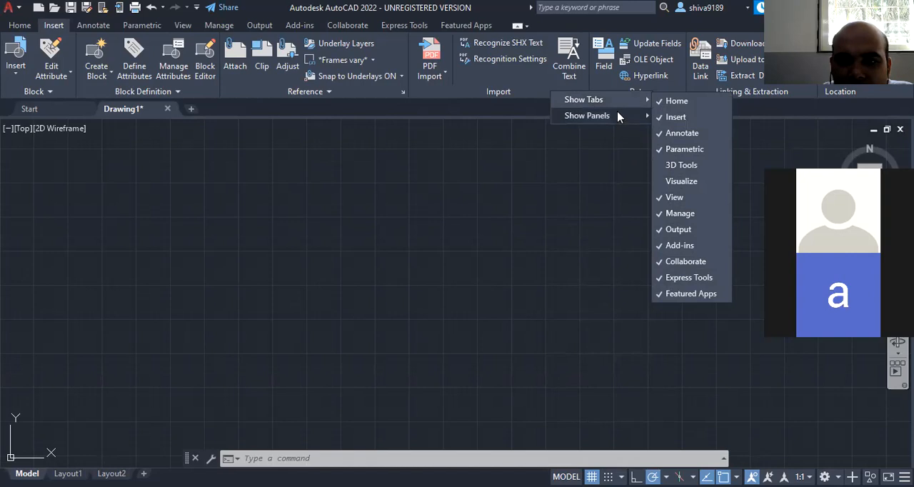
mouse_move(619, 121)
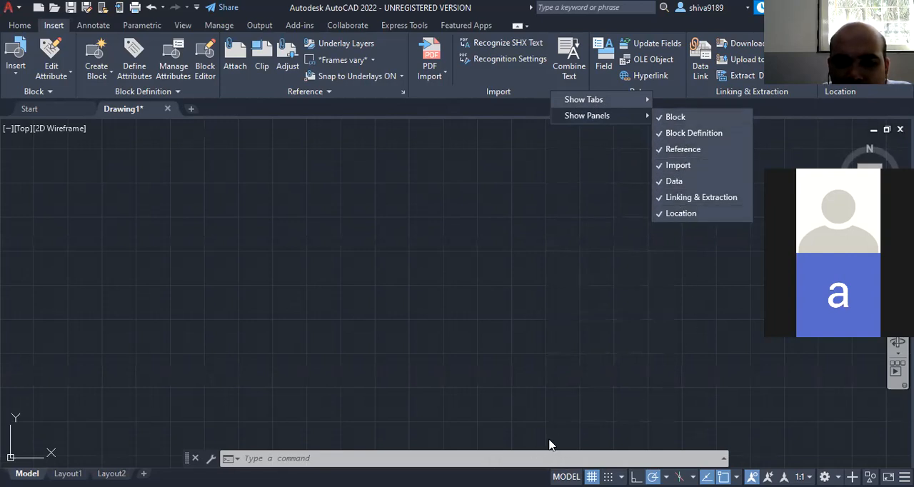
left_click(535, 112)
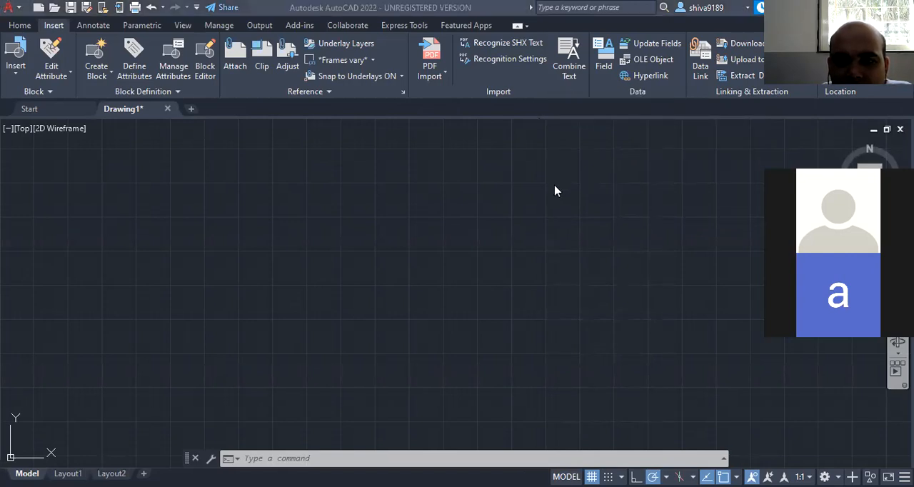
left_click(586, 139)
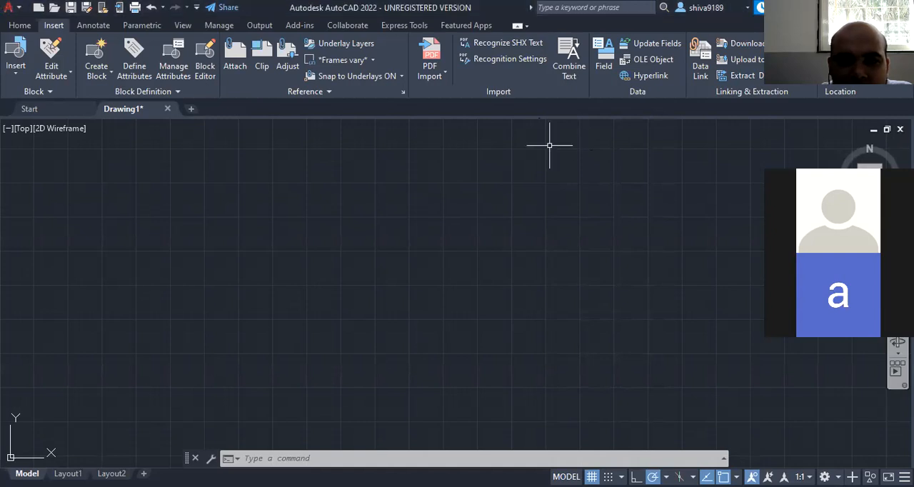
- Return to the Home tool set and examine the display options for ribbon tabs there
left_click(20, 26)
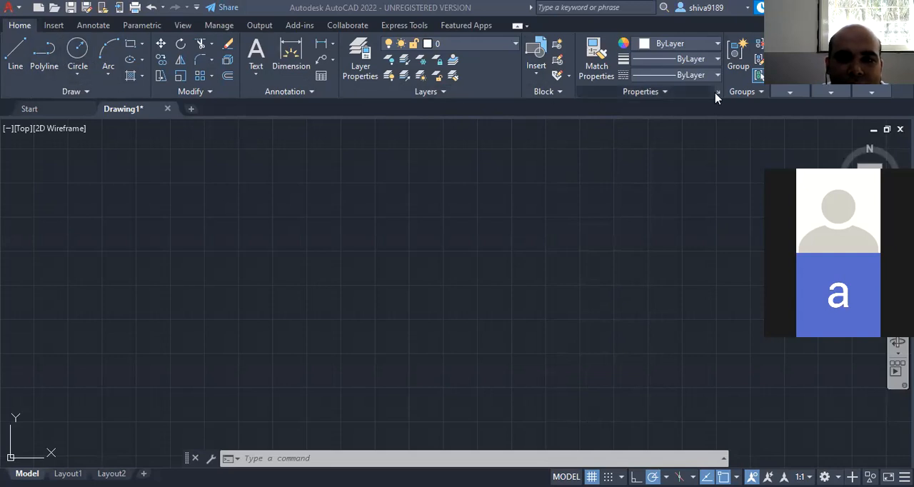
right_click(583, 96)
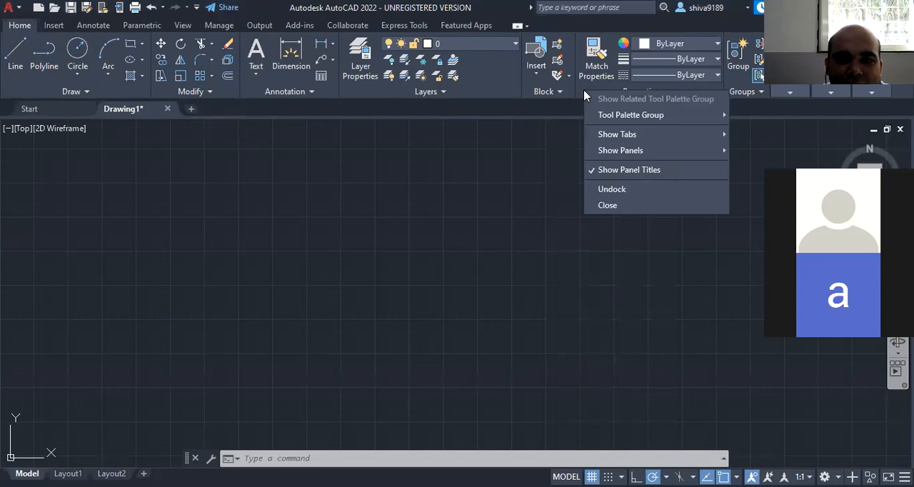
mouse_move(597, 135)
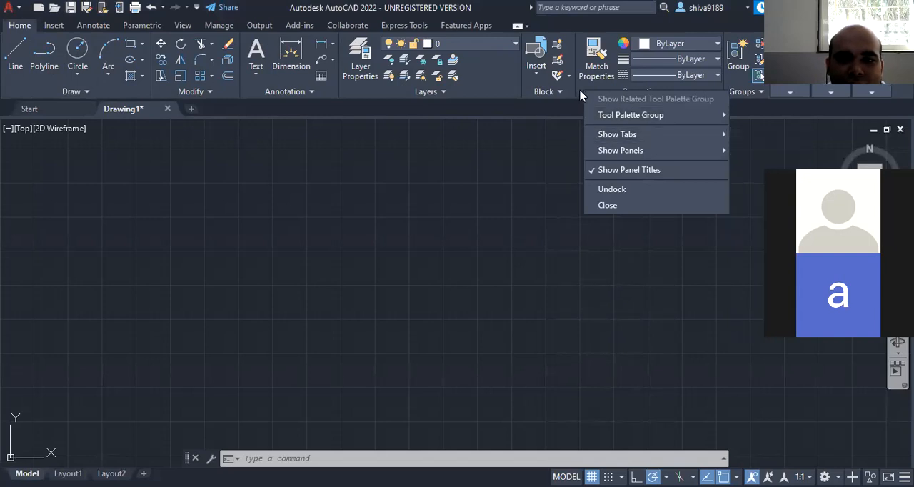
left_click(496, 87)
right_click(498, 85)
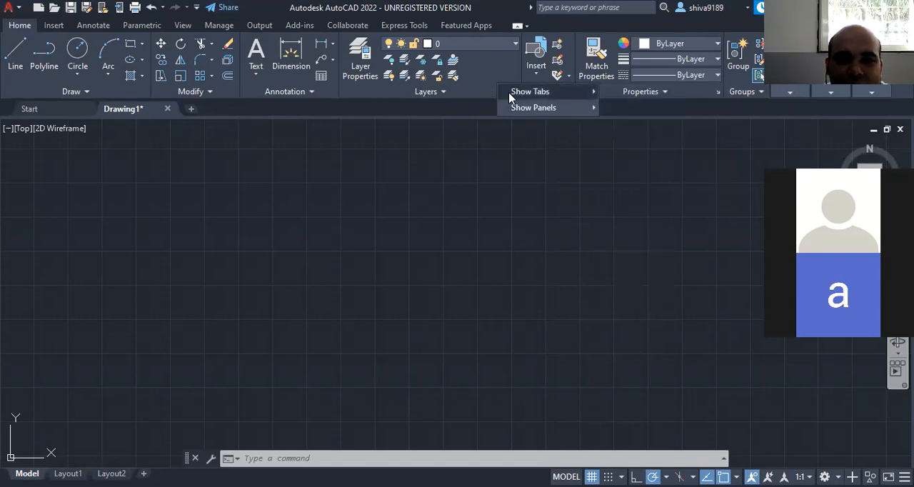
mouse_move(526, 96)
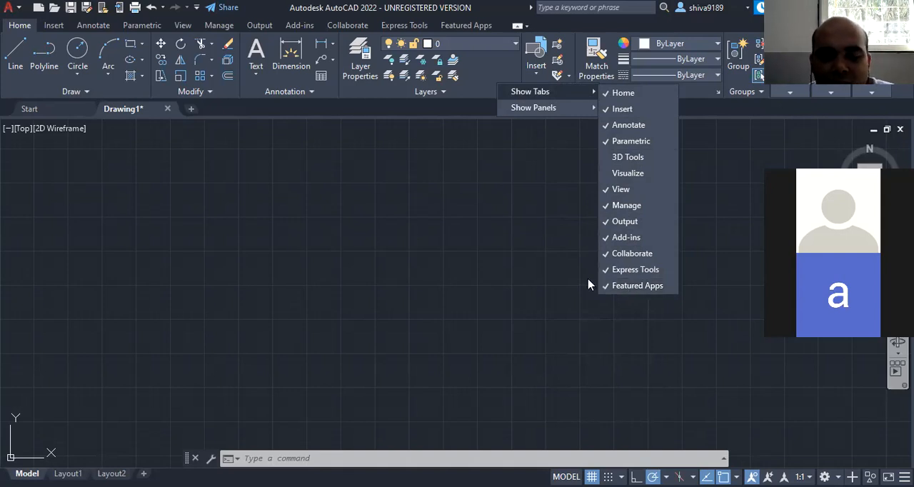
right_click(493, 78)
mouse_move(515, 92)
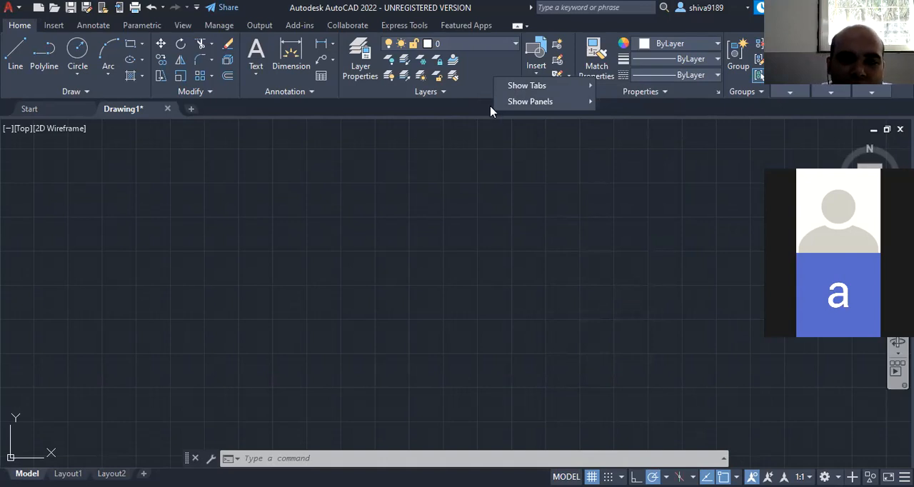
left_click(490, 112)
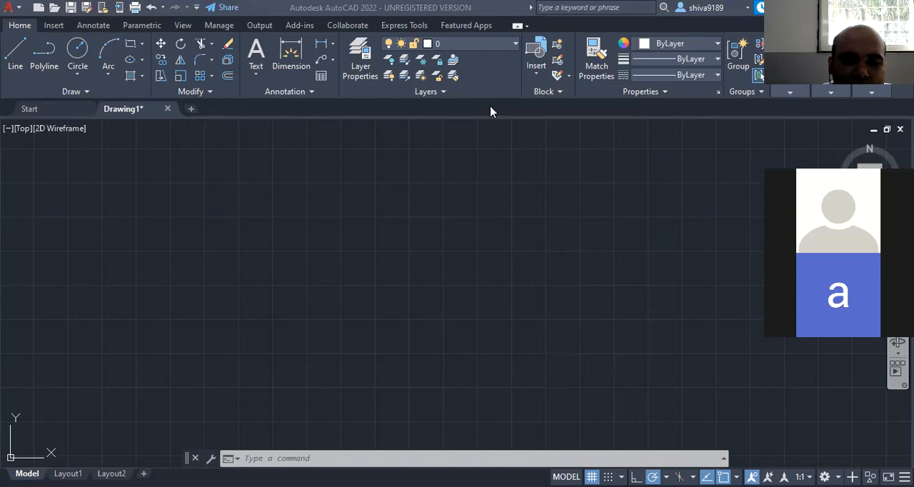
- Set the length precision of the drawing units to 0.0 using the UNITS command and accept the settings
left_click(331, 458)
type("u")
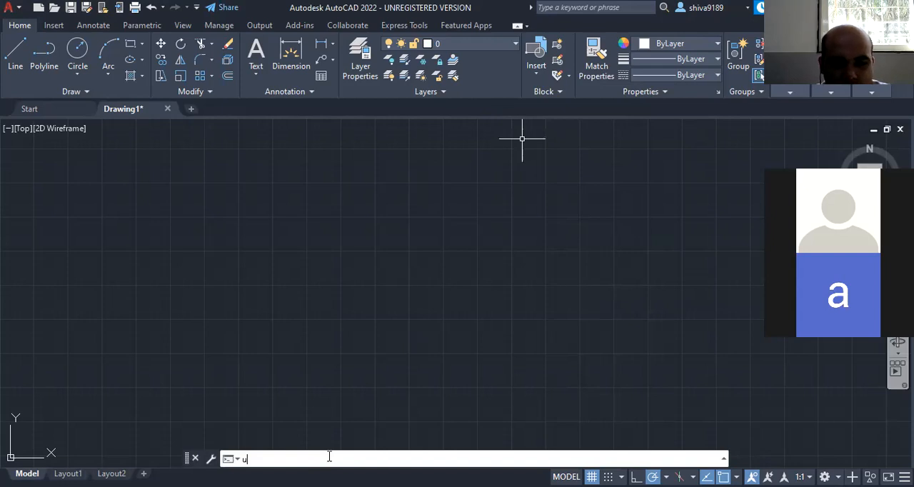
type("nits")
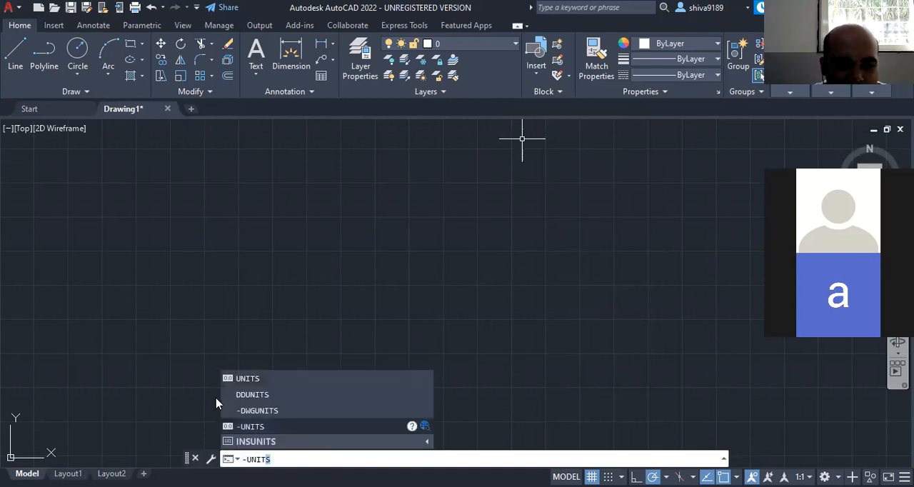
left_click(249, 381)
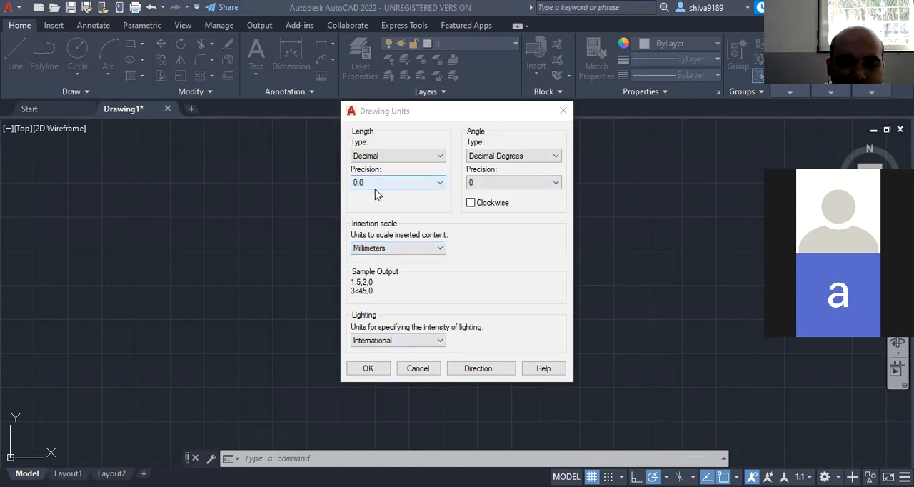
left_click(436, 183)
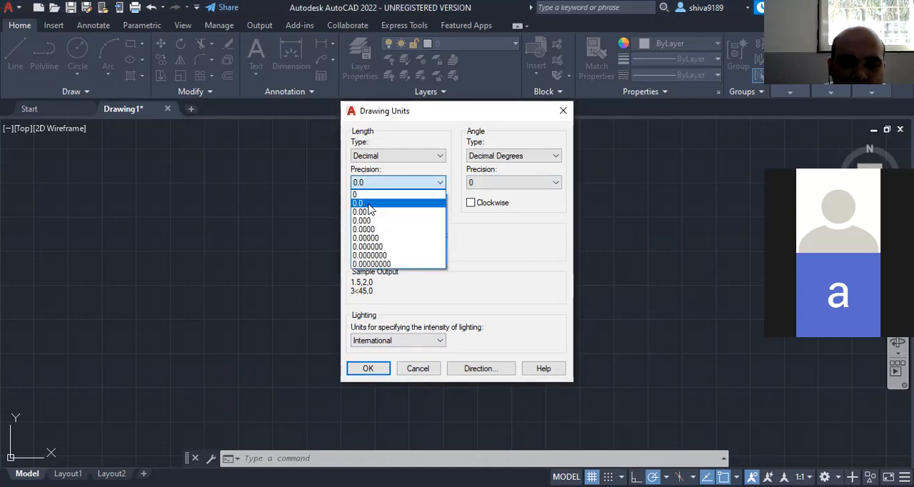
left_click(368, 203)
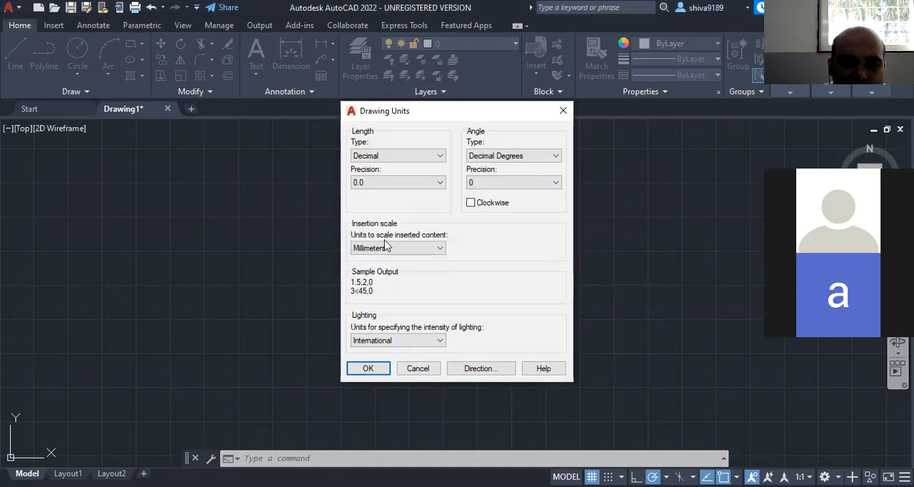
left_click(368, 370)
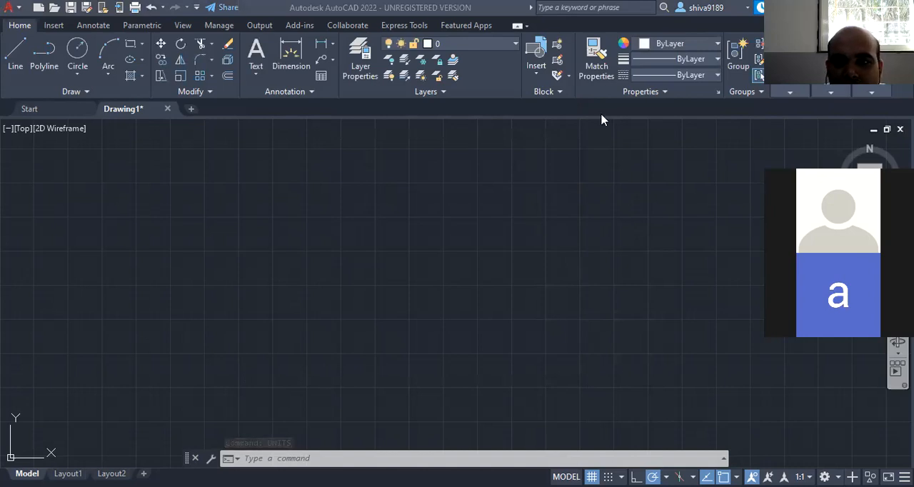
- Examine the display options of the ribbon panels and which panels of the Home tool set can be shown or hidden
right_click(603, 95)
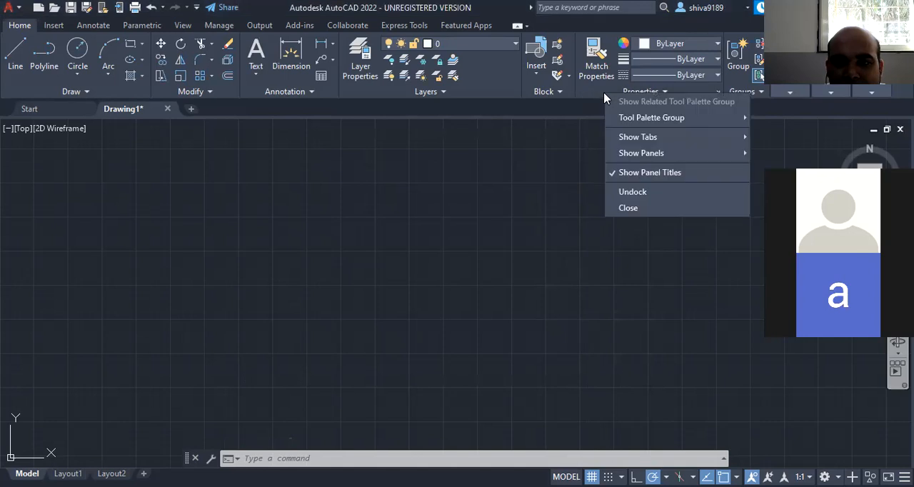
left_click(580, 124)
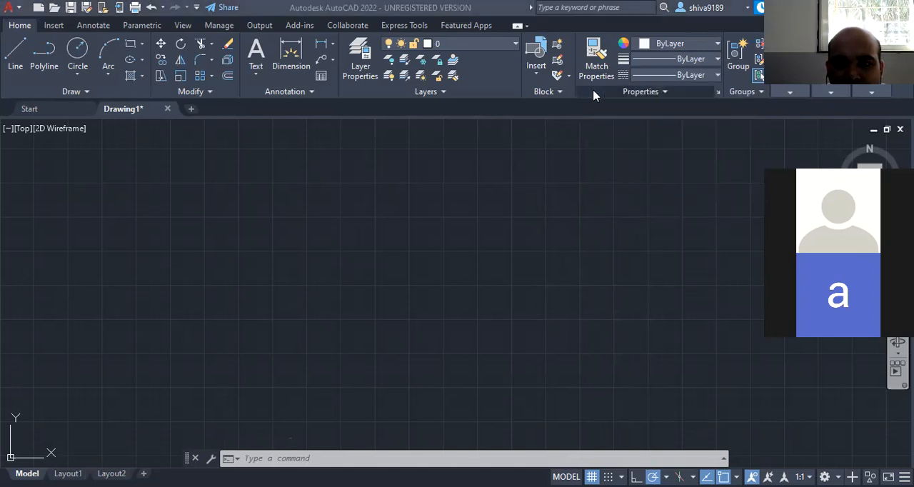
right_click(593, 92)
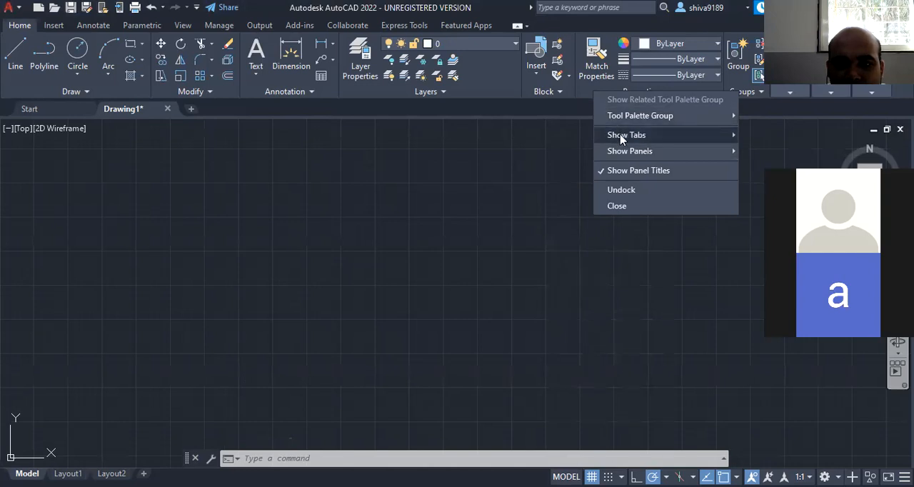
mouse_move(621, 153)
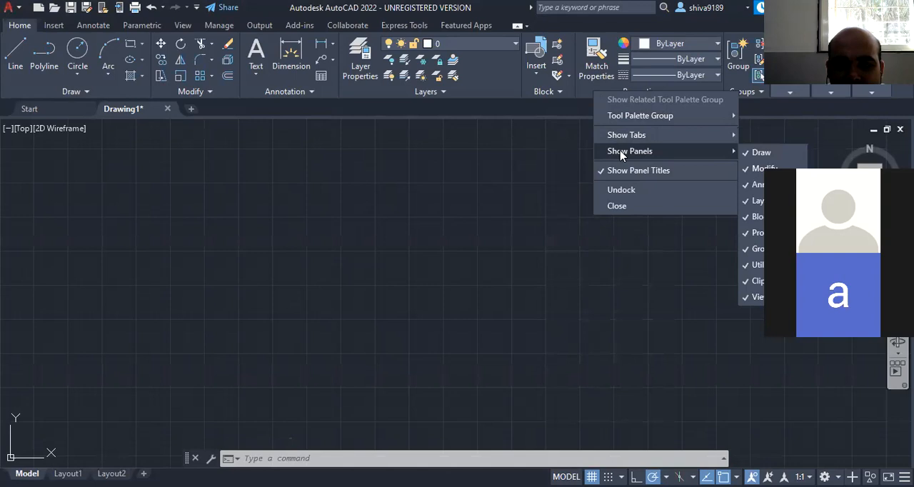
left_click(337, 394)
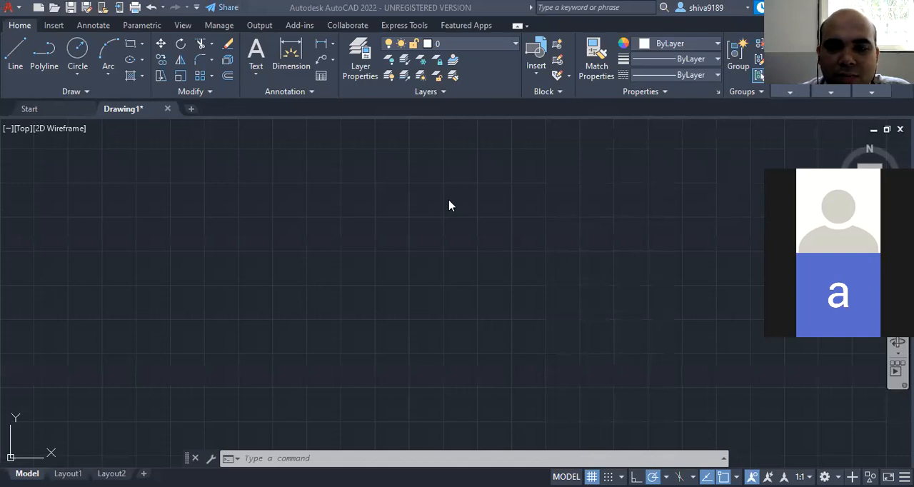
left_click(632, 151)
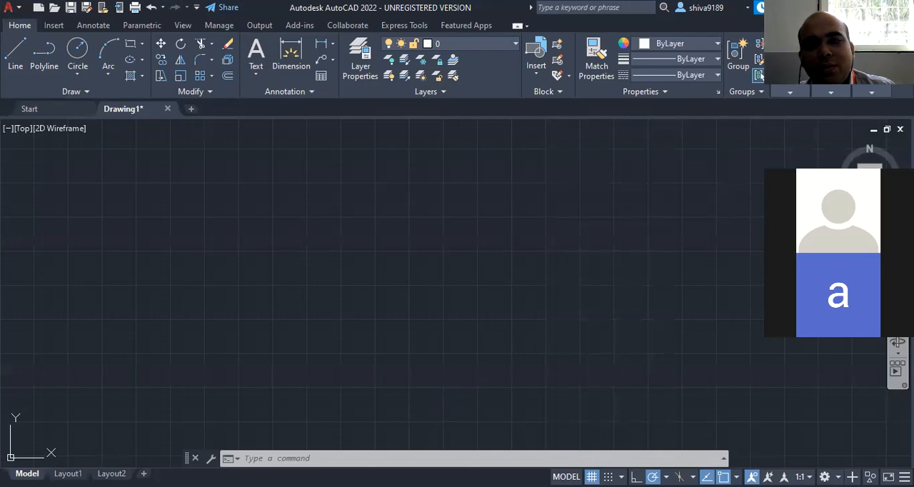
key("Escape")
key("Escape")
key("Escape")
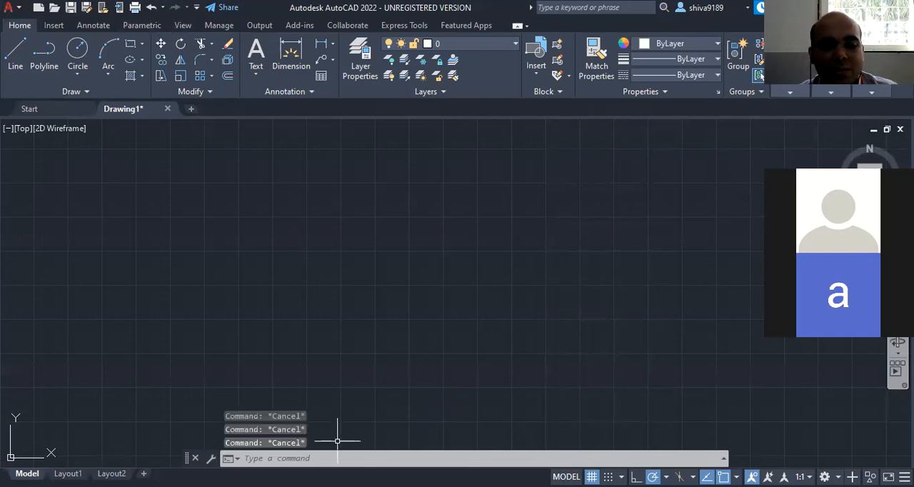
type("limi")
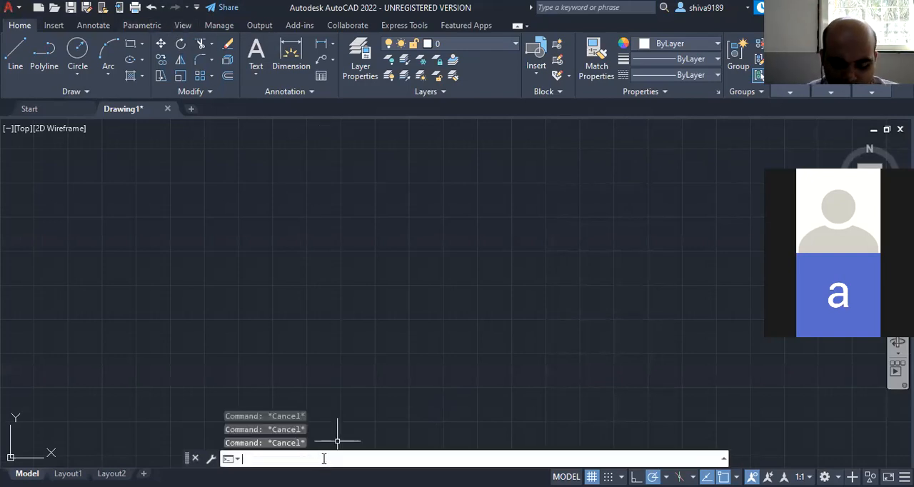
type("ts")
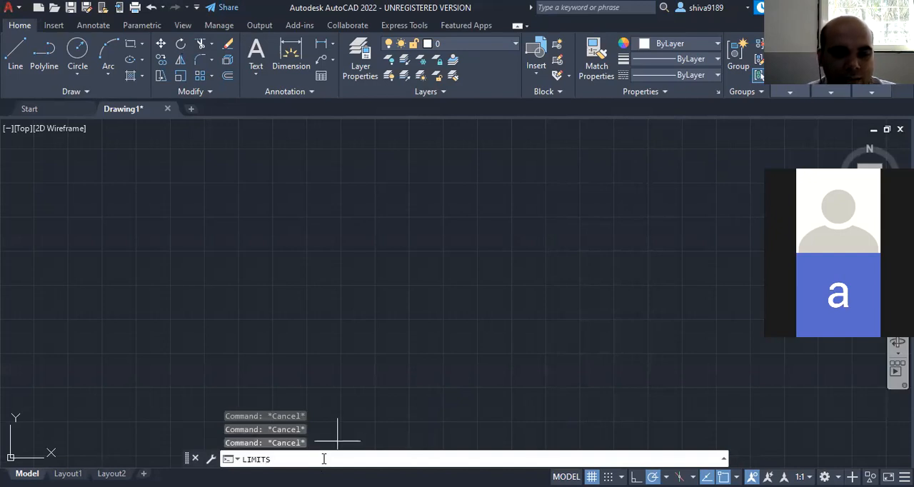
key("Return")
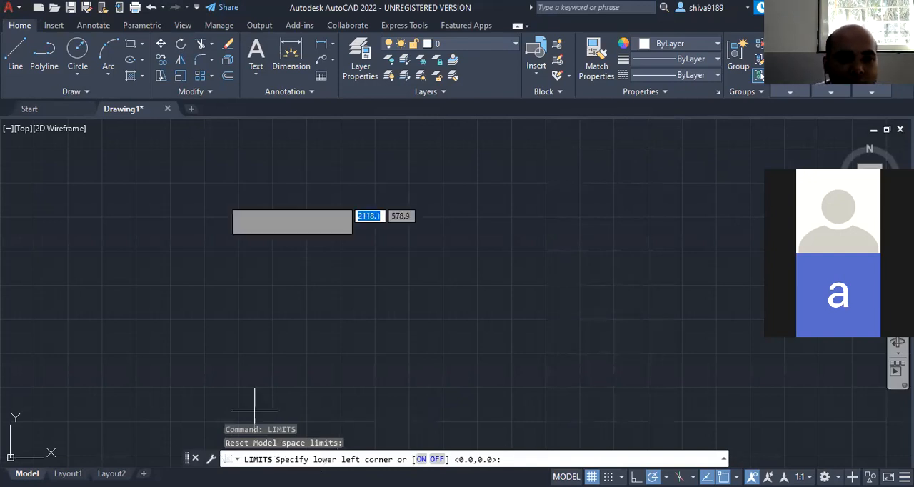
left_click(113, 372)
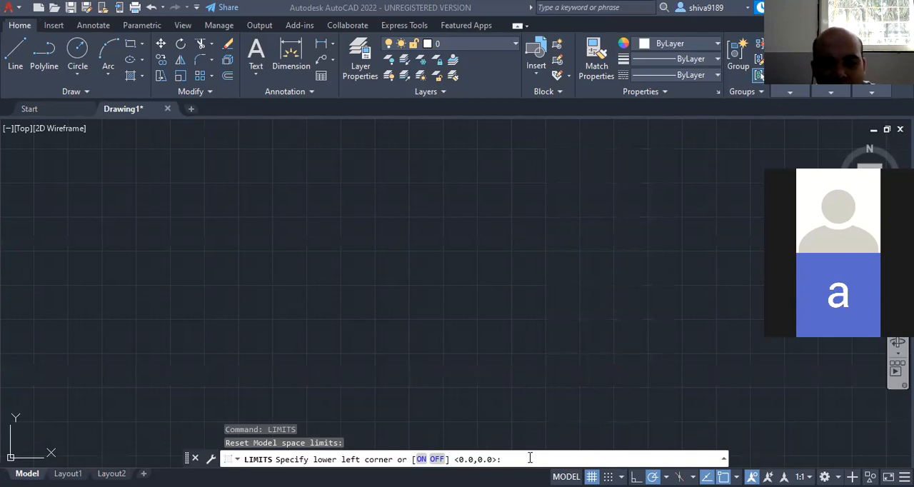
key("Escape")
key("Escape")
key("Escape")
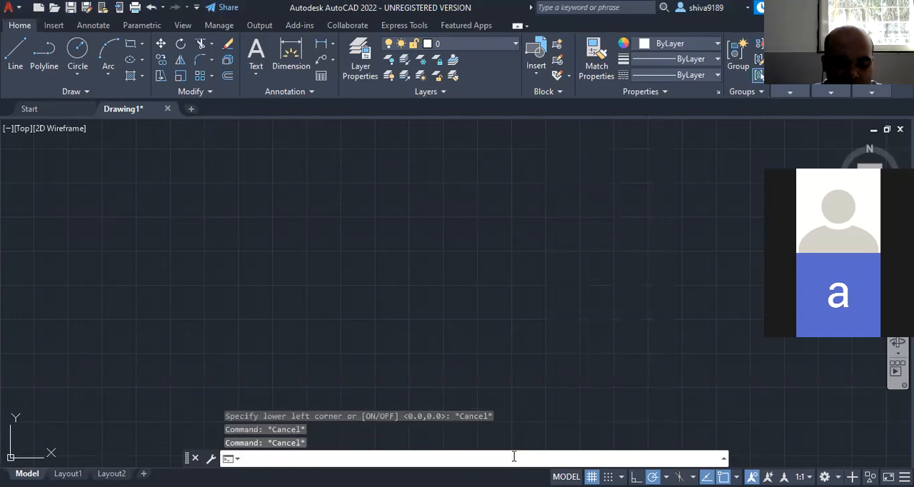
key("Escape")
- Set the model space limits with the lower left corner at 0,0 and the upper right corner at 1000,1000
type("li")
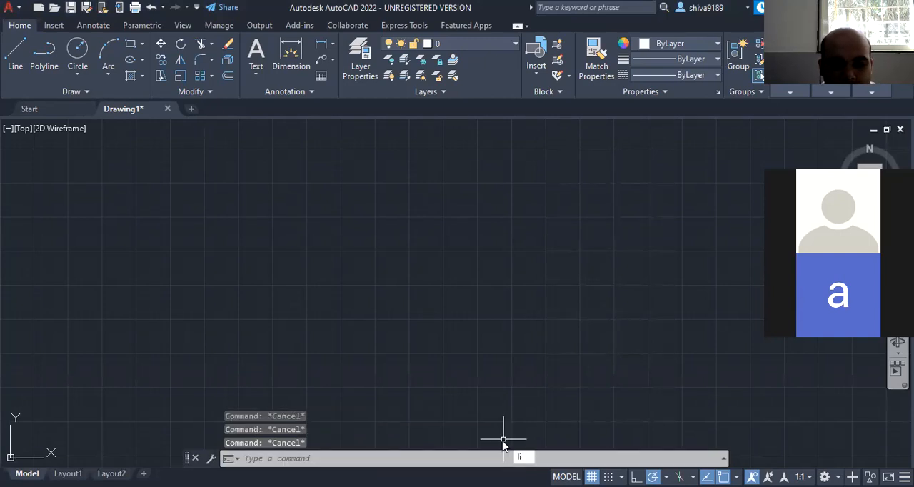
type("mits")
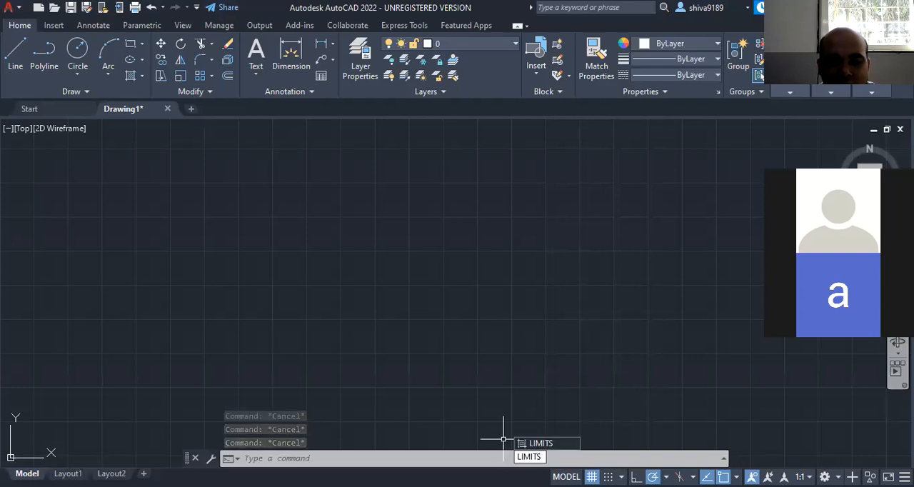
key("Return")
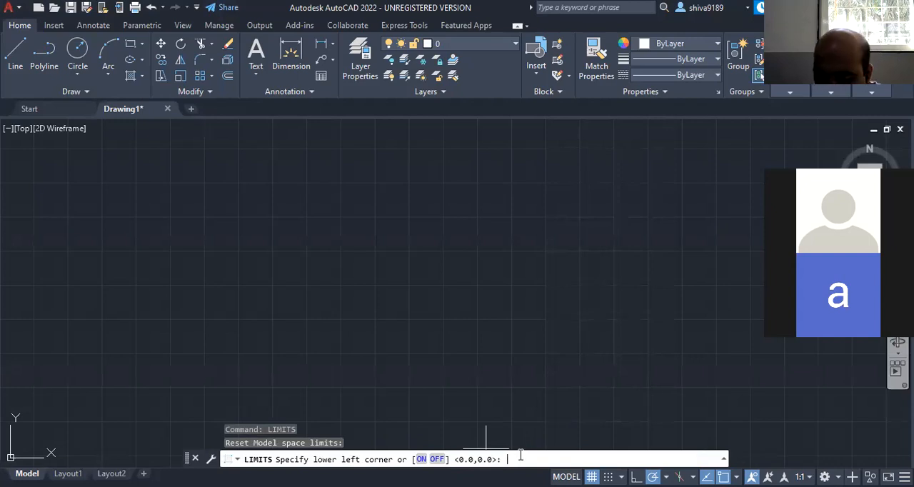
type("0,0")
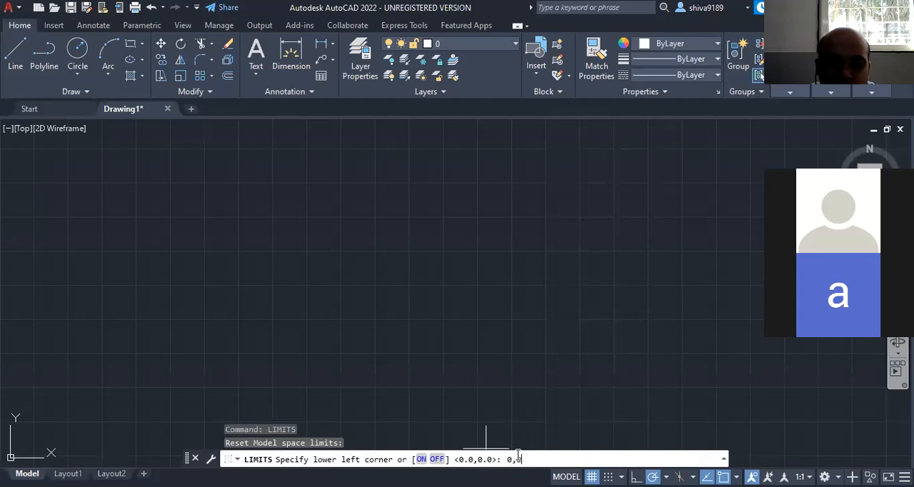
key("Return")
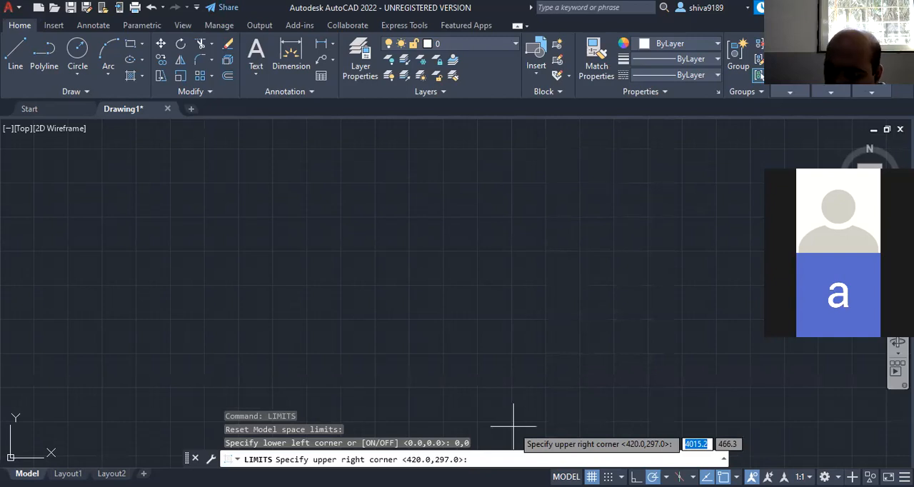
type("1000")
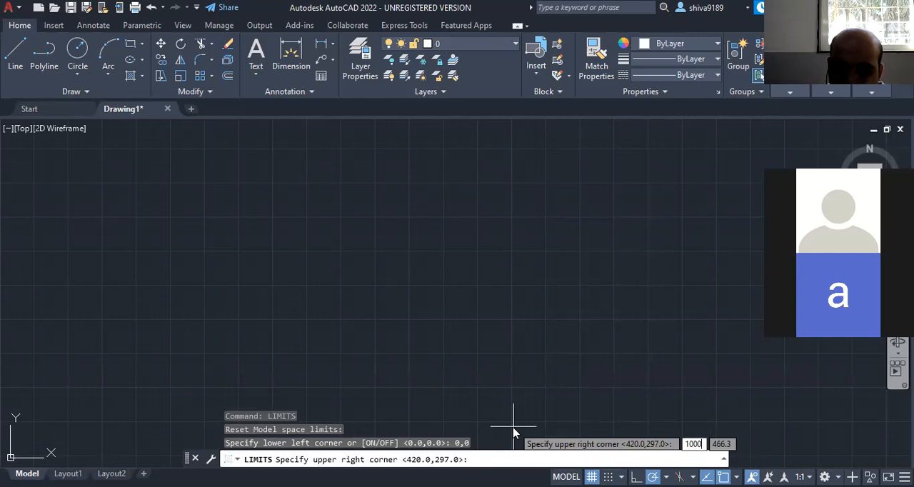
key("Tab")
type("1000")
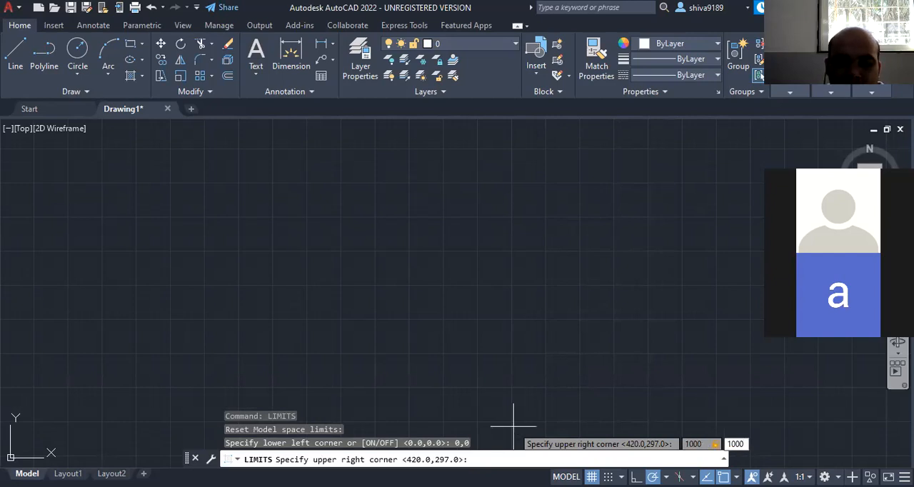
key("Return")
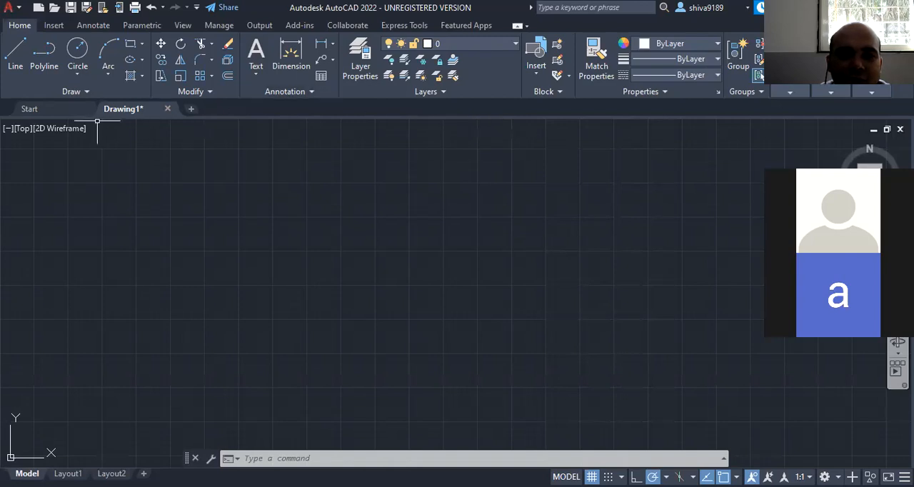
- Examine the Annotate, Insert, Parametric, View, Manage and Output tool sets of the ribbon and return to the Home tool set
left_click(92, 29)
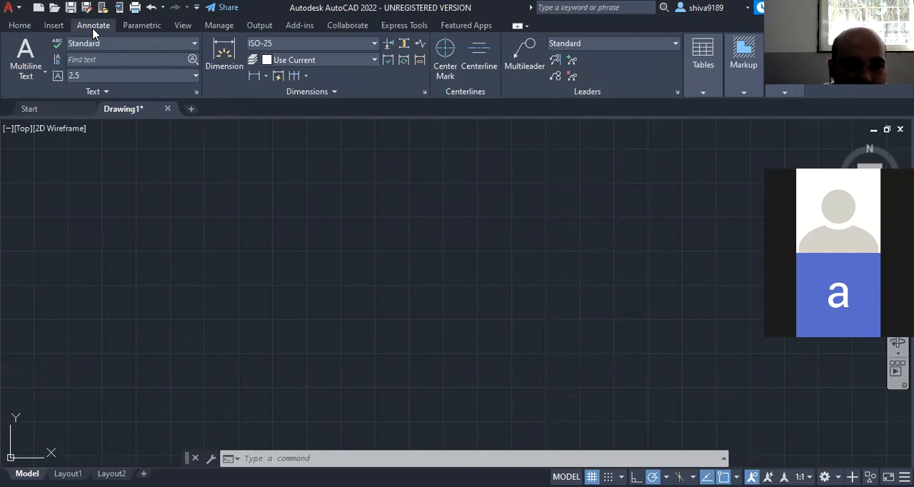
left_click(52, 27)
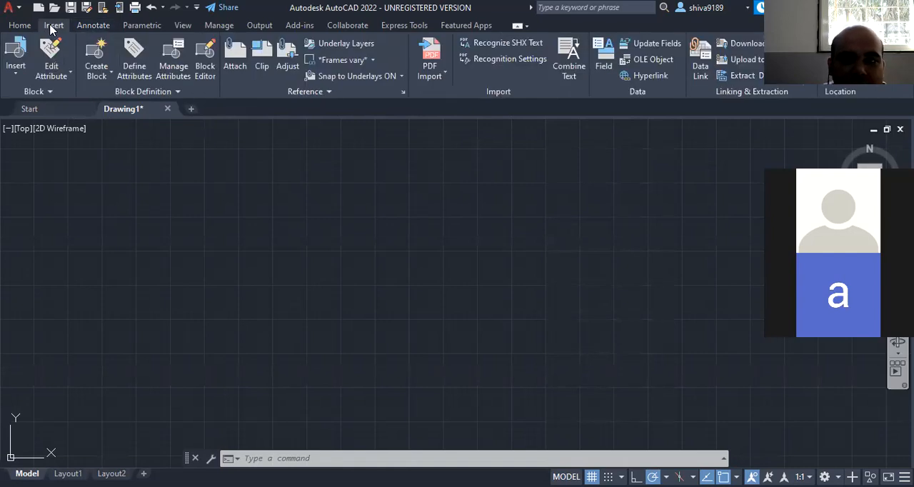
left_click(22, 27)
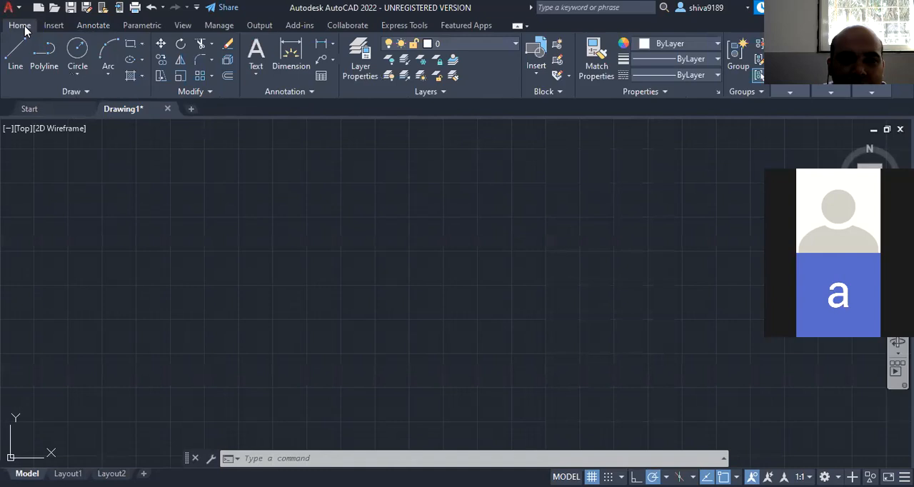
left_click(128, 26)
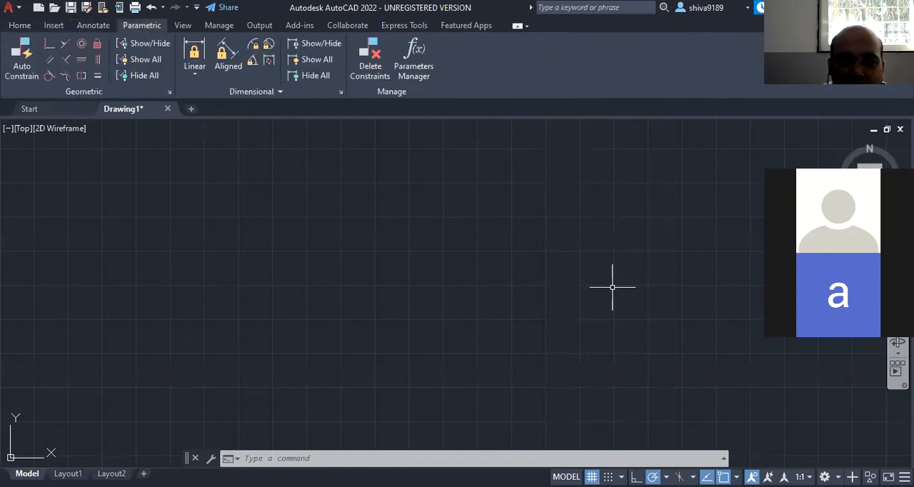
left_click(184, 27)
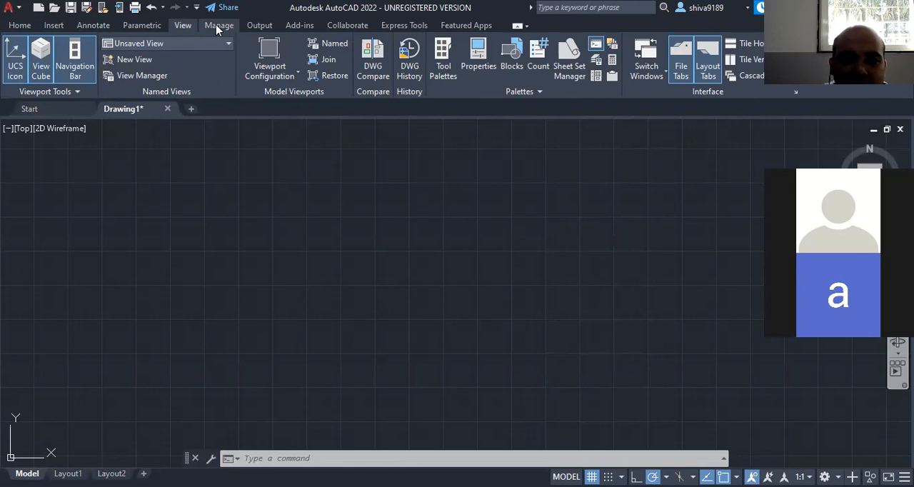
left_click(216, 27)
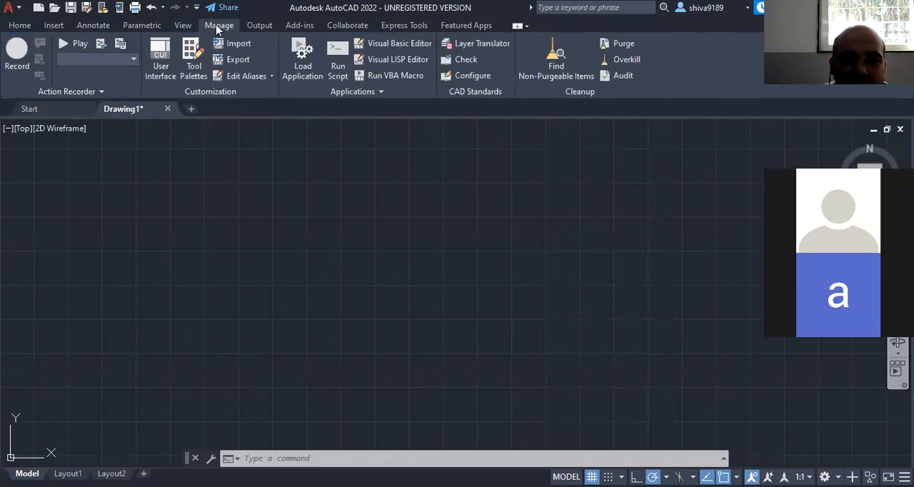
left_click(260, 28)
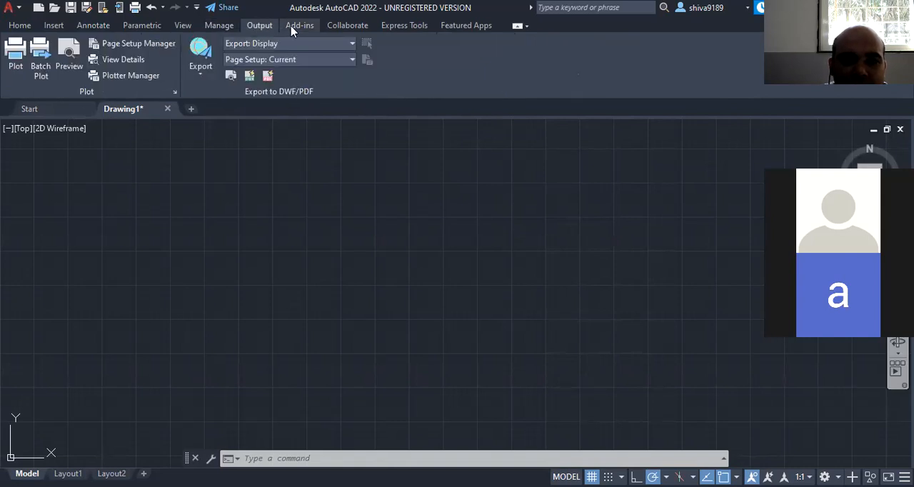
left_click(20, 25)
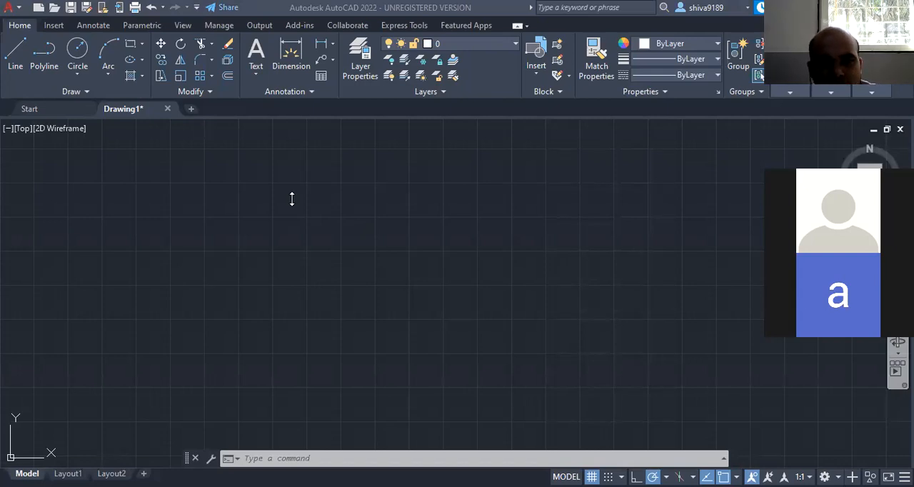
left_click(221, 335)
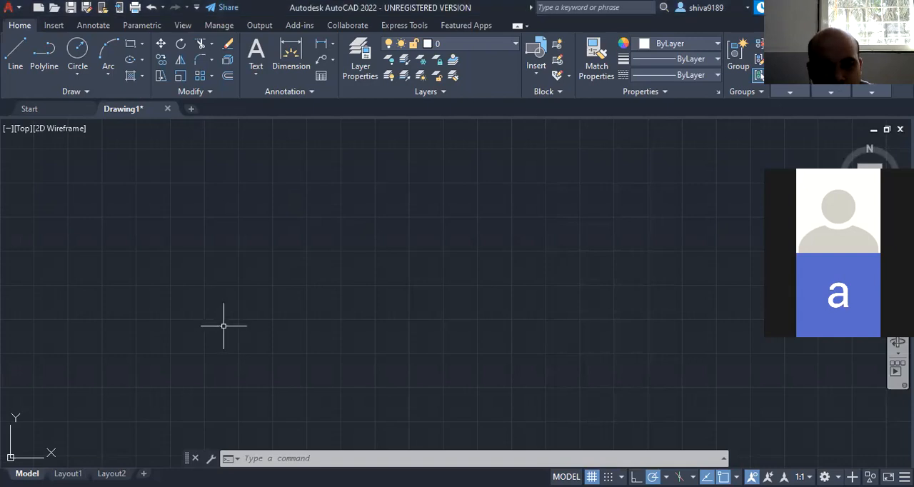
key("ctrl+v")
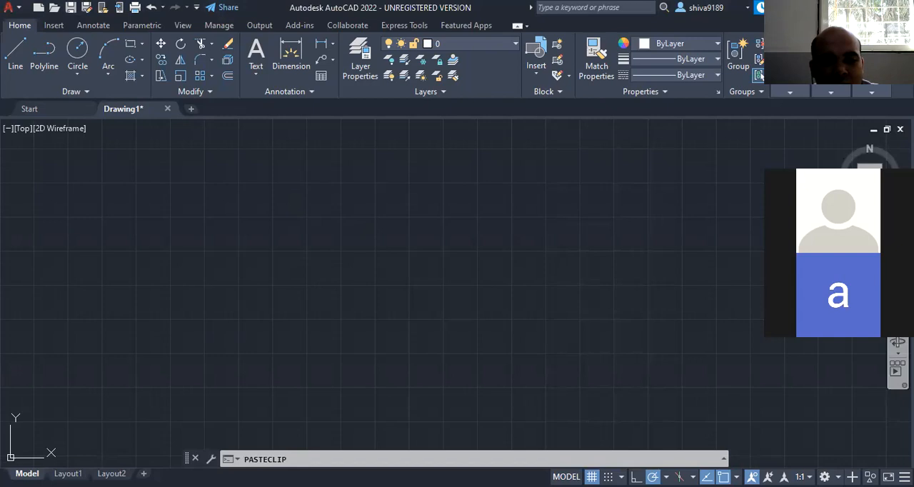
key("Escape")
key("Escape")
key("Escape")
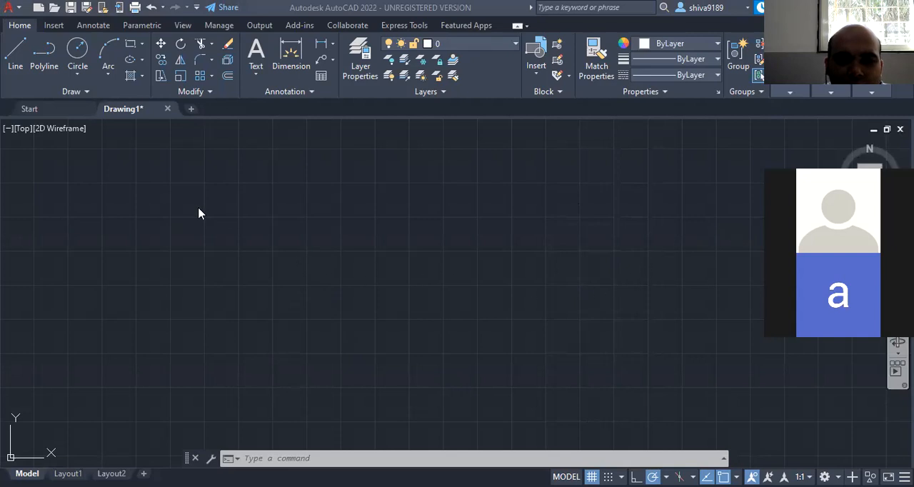
left_click(245, 236)
mouse_move(245, 235)
left_mouse_down()
mouse_move(587, 450)
mouse_move(626, 383)
mouse_move(603, 360)
left_mouse_up()
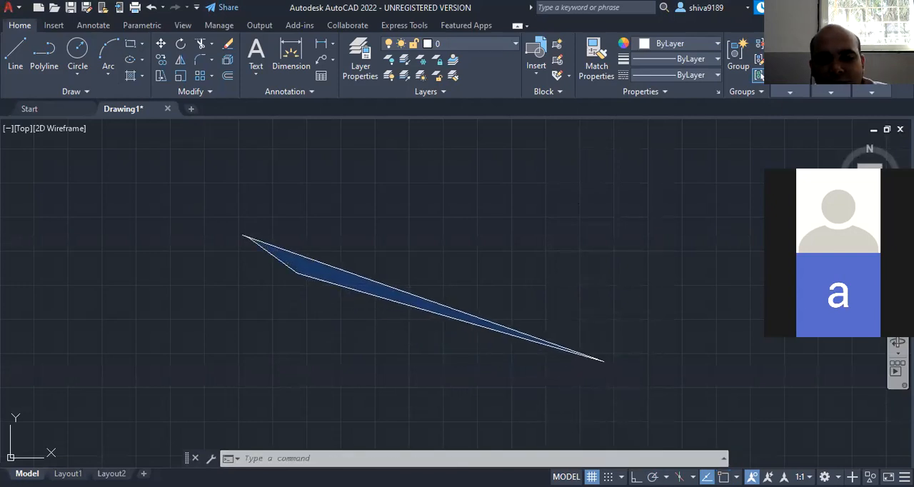
key("Escape")
key("Escape")
key("Escape")
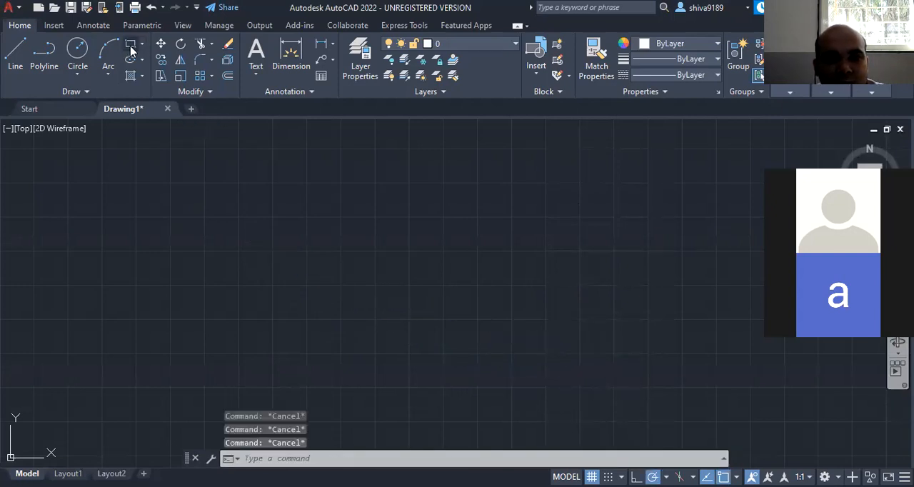
- Draw a wide freehand rectangle across the middle of the drawing area by two opposite corners
left_click(131, 44)
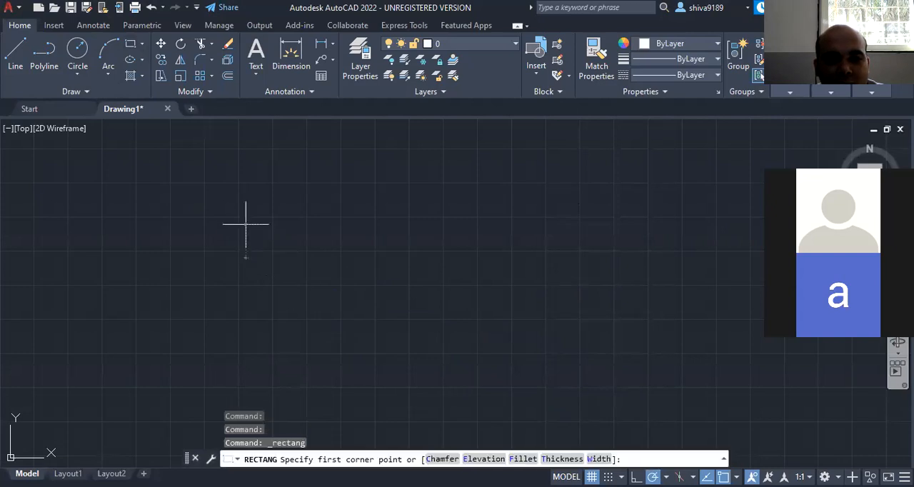
left_click(246, 223)
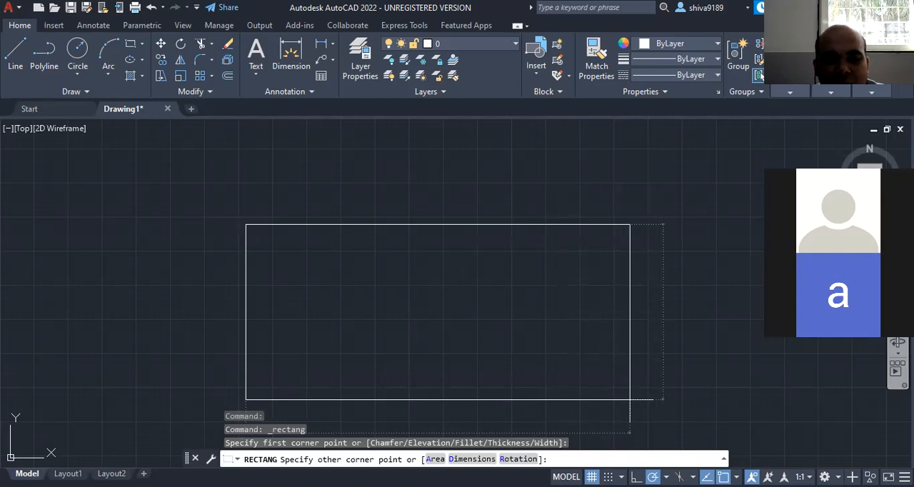
left_click(630, 399)
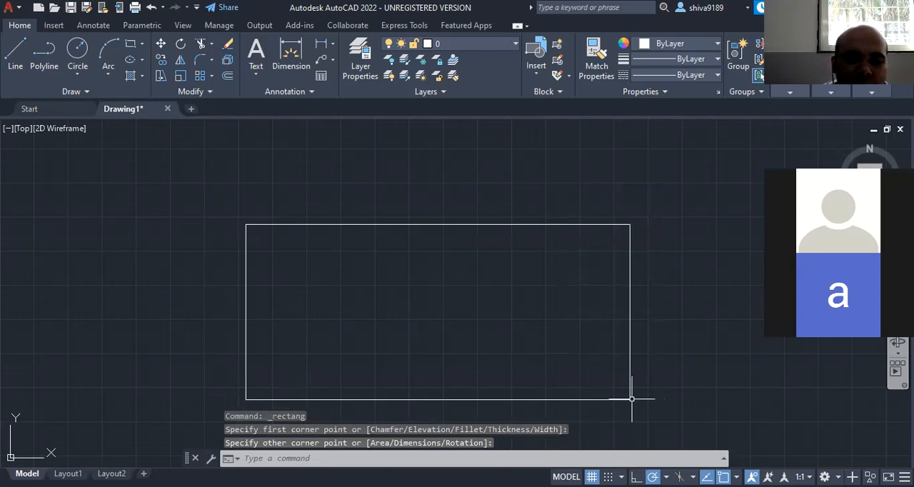
left_click(631, 398)
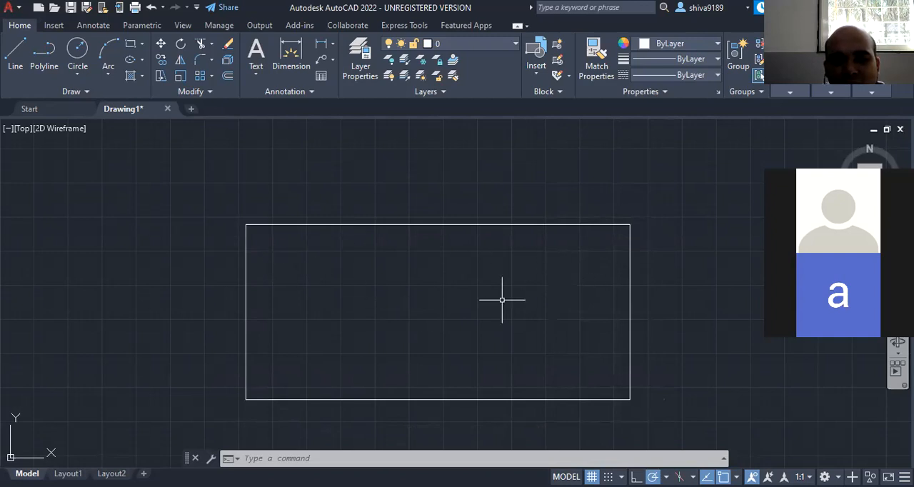
- Select the rectangle with a window around it and delete it
left_click(195, 198)
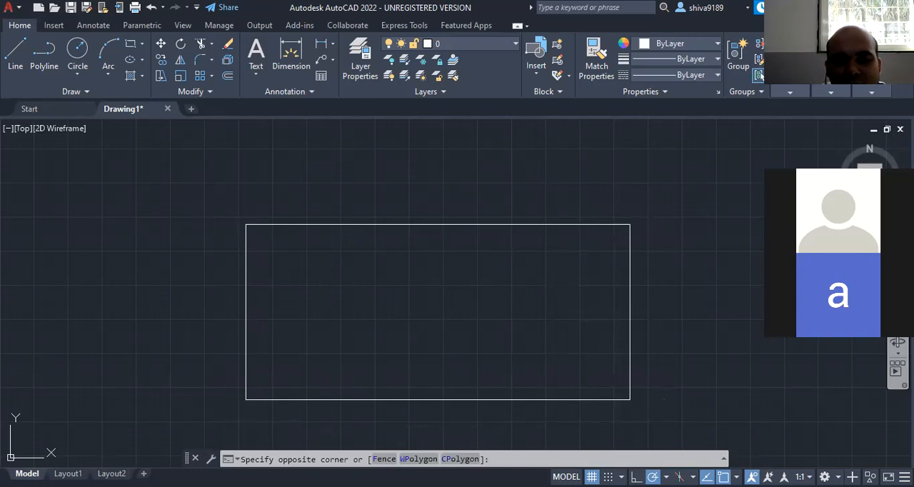
left_click(677, 422)
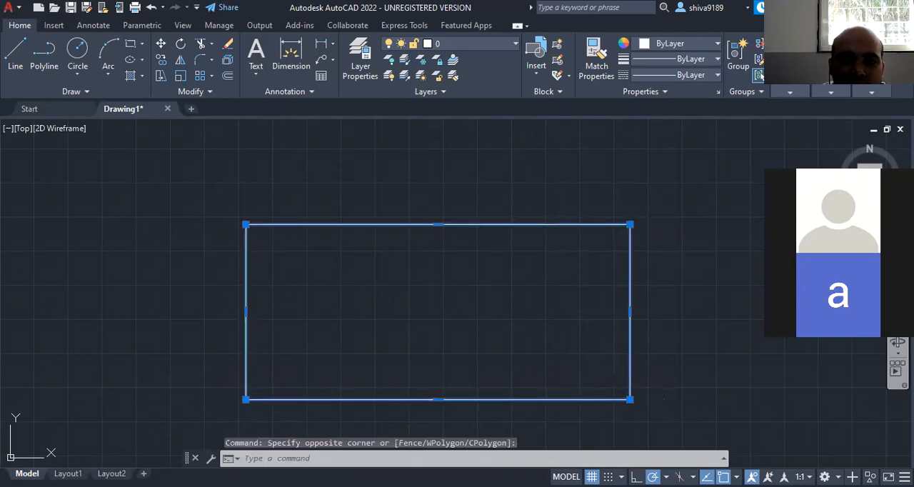
key("Delete")
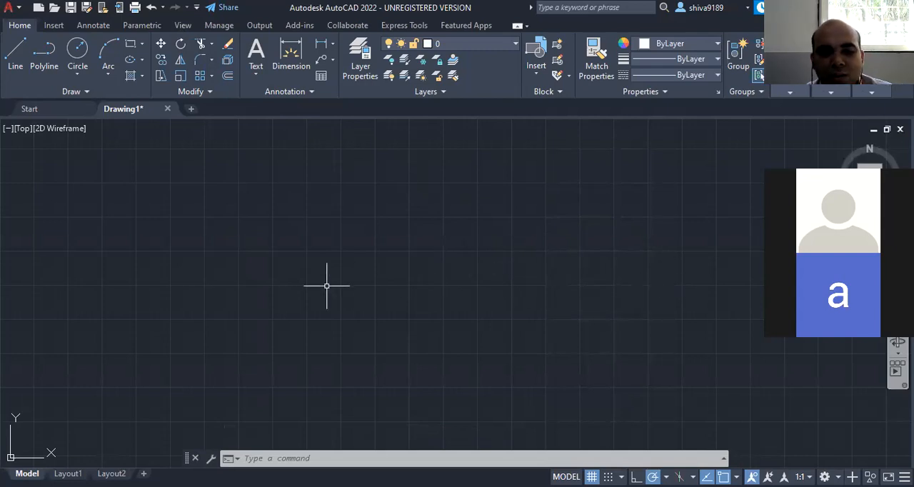
- Use the LINE command to draw a segment from point 15,15, about 173 units long at about 43°, sloping up from the origin
left_click(310, 458)
type("line")
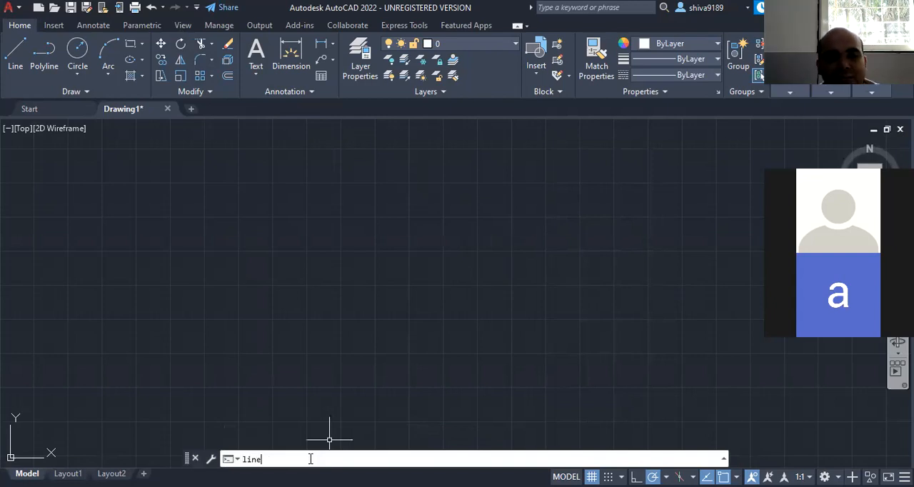
key("Return")
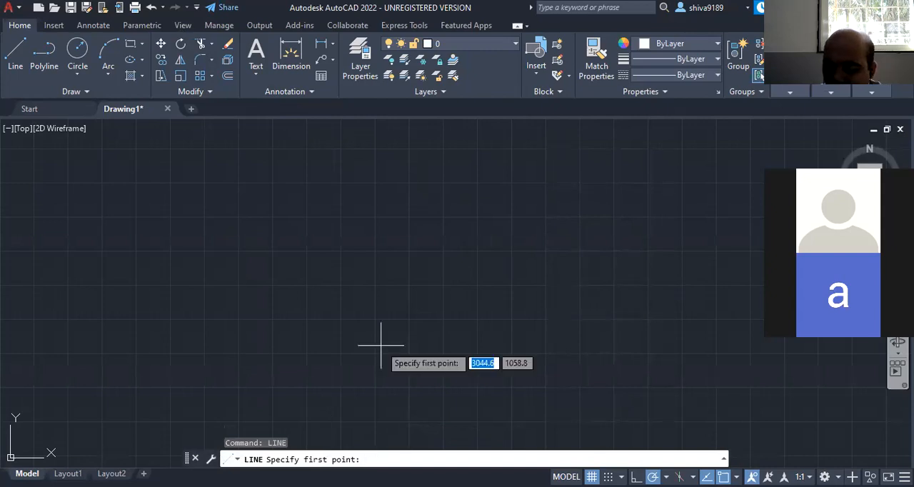
type("15")
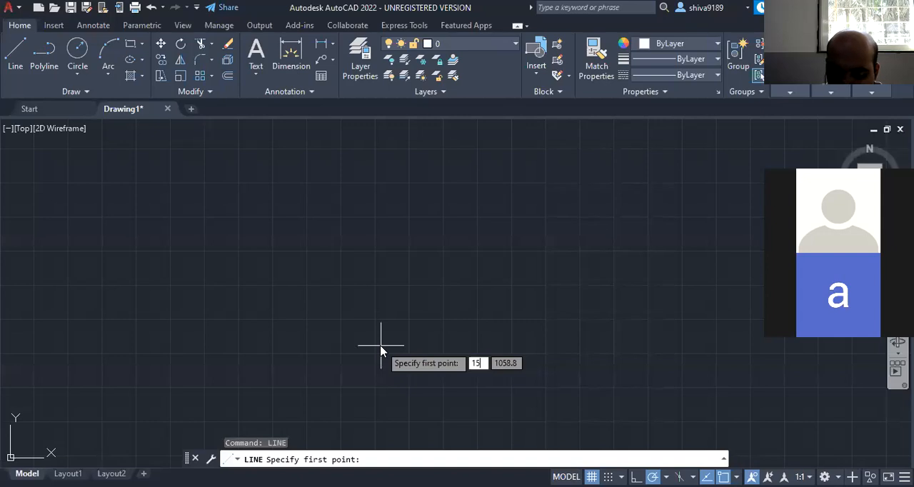
key("Tab")
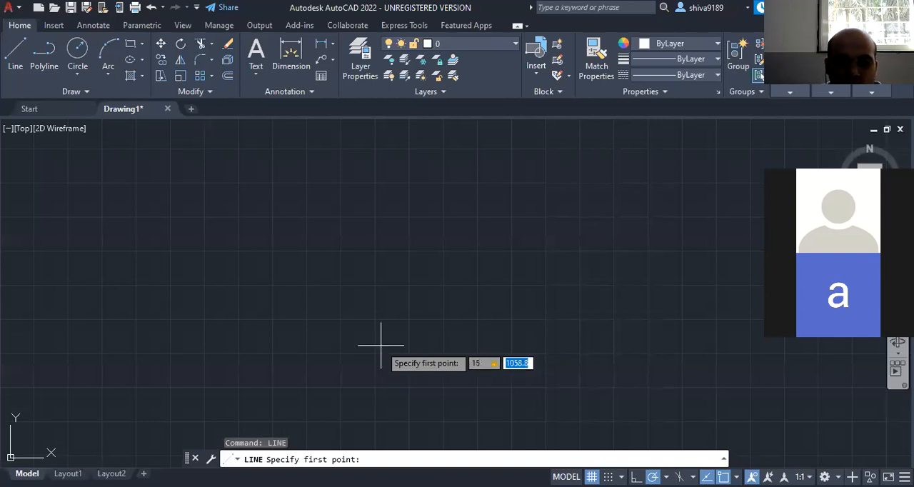
type("15")
key("Return")
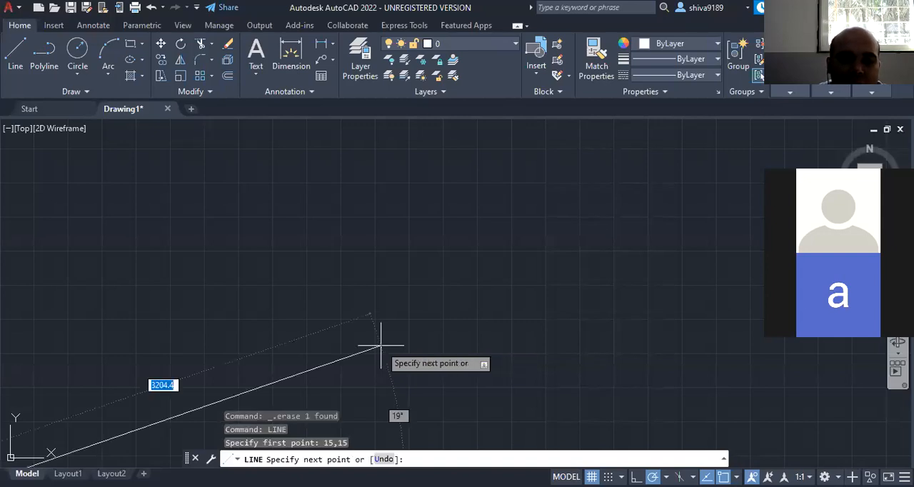
scroll(461, 285, "down", 2)
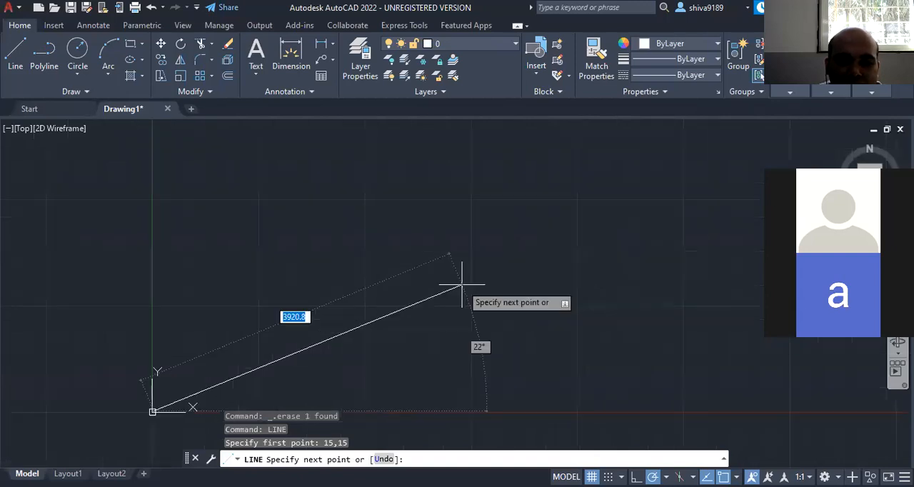
scroll(461, 286, "down", 4)
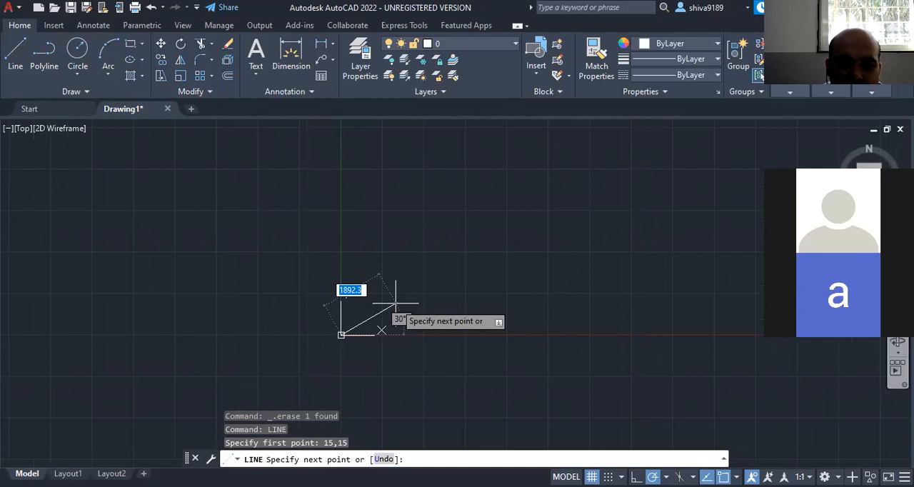
scroll(391, 304, "up", 1)
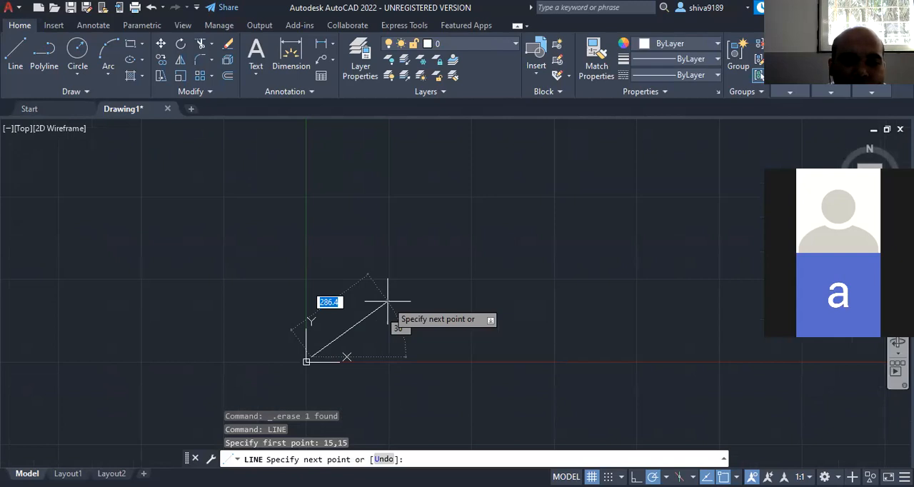
scroll(272, 386, "up", 4)
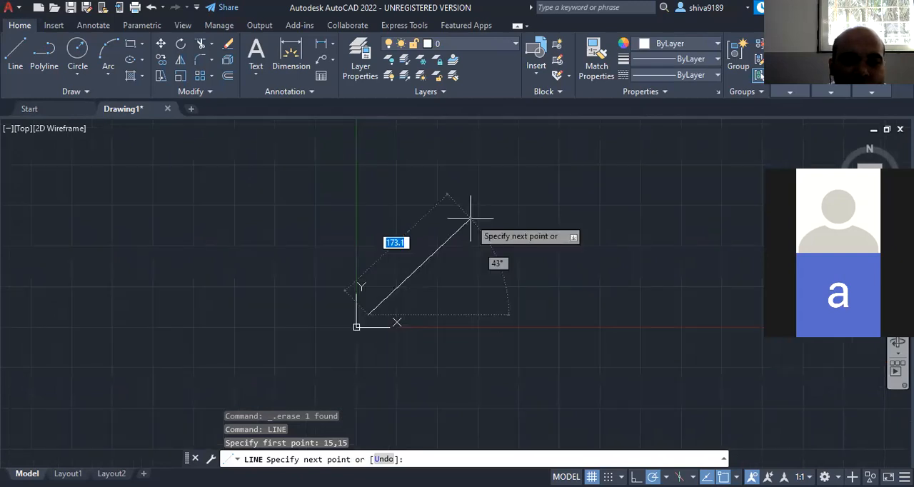
left_click(469, 218)
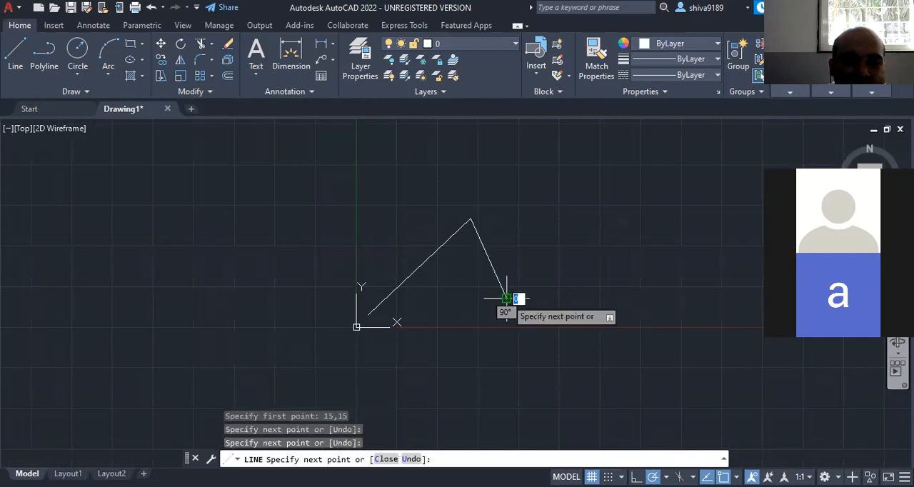
- Continue the line as a freehand zigzag of connected, crossing segments to the right of the first segment and end the command
left_click(506, 298)
left_click(437, 299)
left_click(486, 350)
left_click(586, 298)
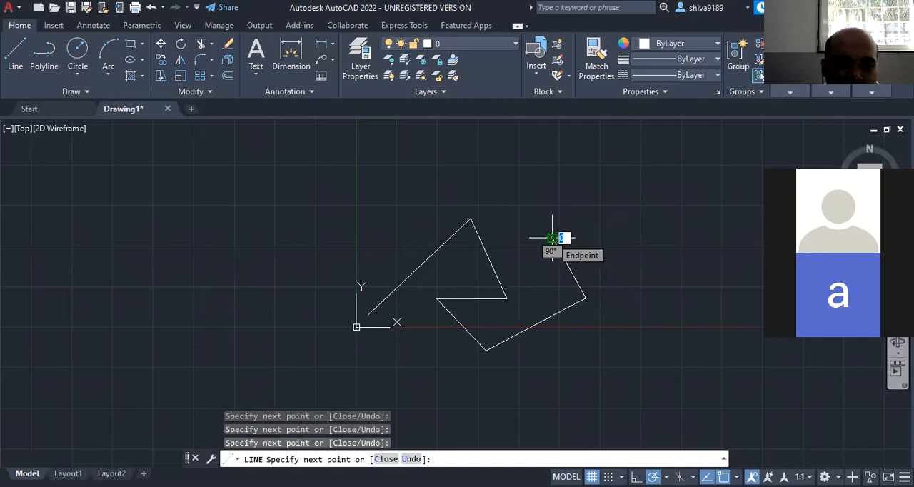
left_click(552, 237)
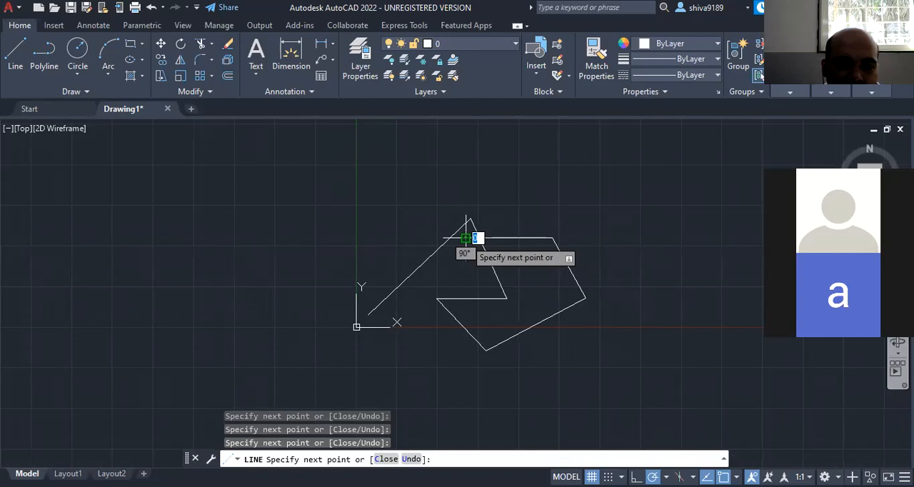
left_click(466, 238)
left_click(465, 314)
left_click(570, 364)
left_click(547, 284)
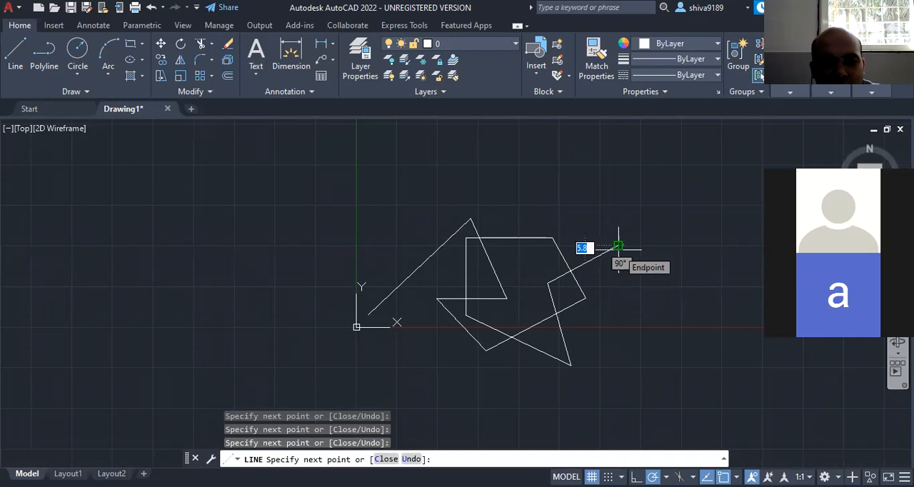
key("Escape")
scroll(491, 332, "up", 5)
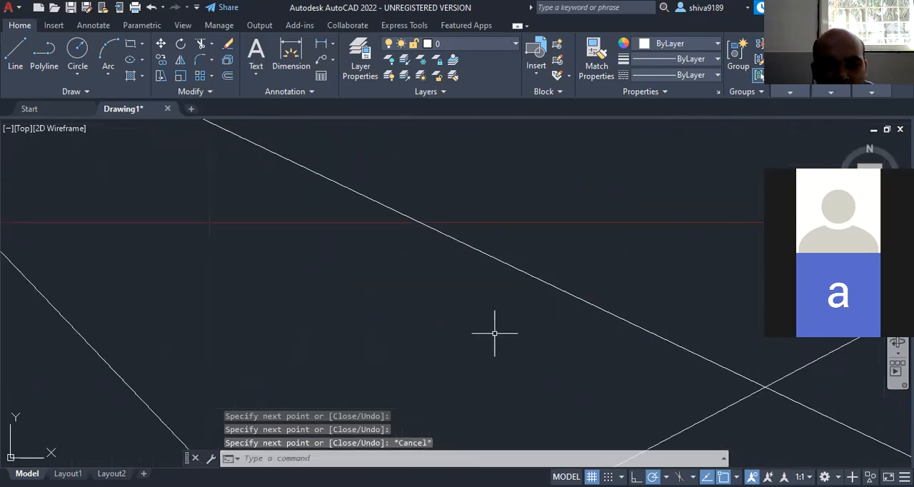
scroll(535, 267, "up", 3)
scroll(490, 307, "up", 2)
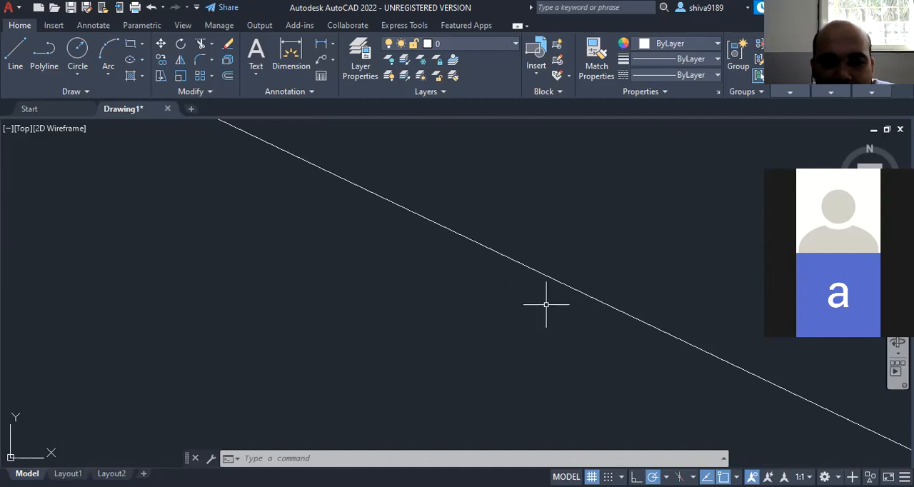
- Examine the connected zigzag lines and the origin at close and distant zoom levels
scroll(464, 272, "down", 3)
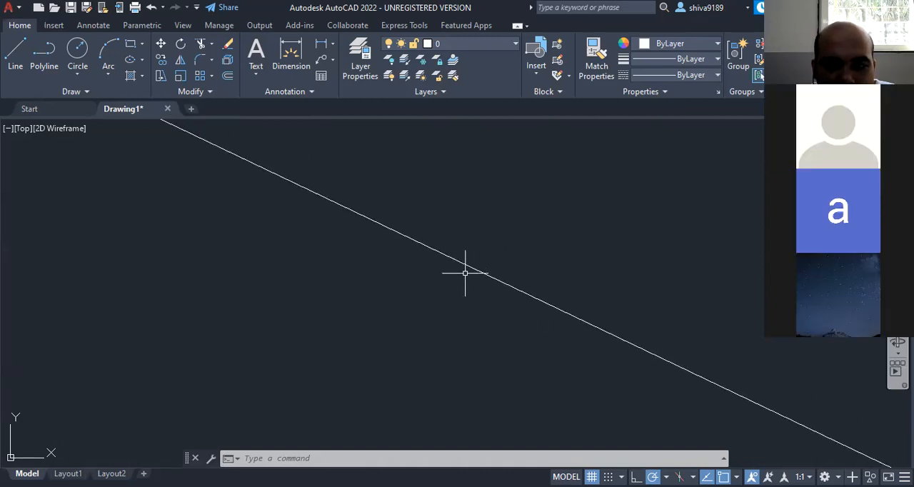
scroll(465, 272, "down", 5)
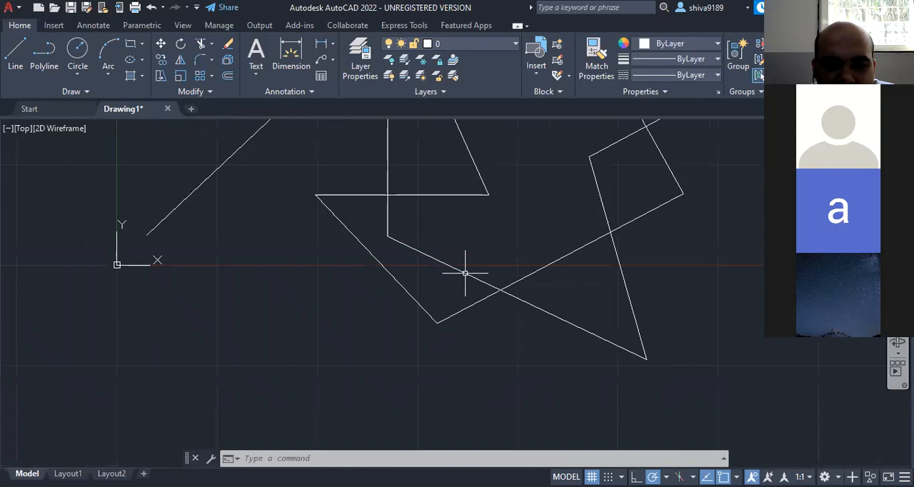
scroll(465, 272, "down", 3)
scroll(456, 240, "down", 2)
scroll(456, 243, "up", 9)
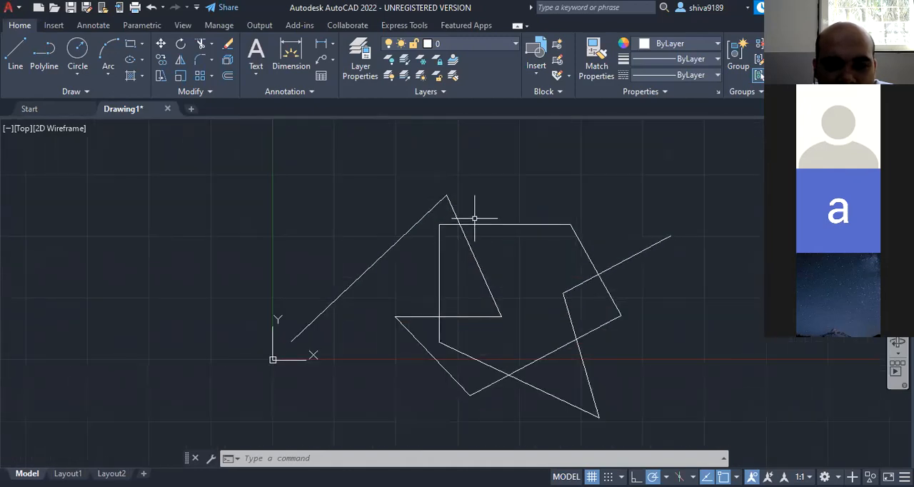
scroll(478, 210, "up", 2)
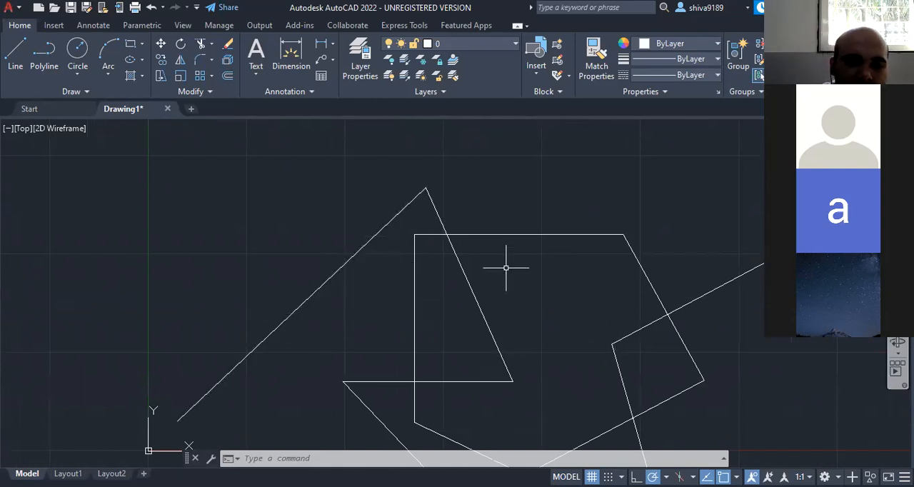
scroll(550, 235, "down", 5)
scroll(547, 235, "up", 5)
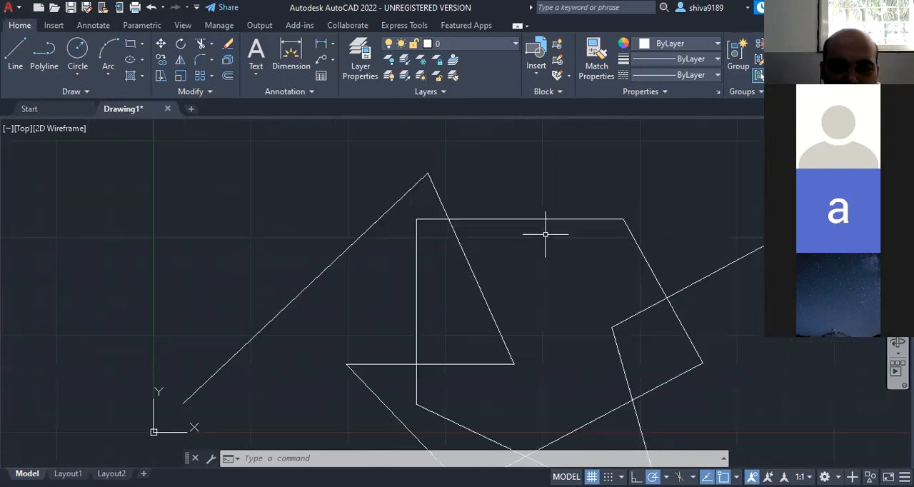
scroll(538, 196, "up", 10)
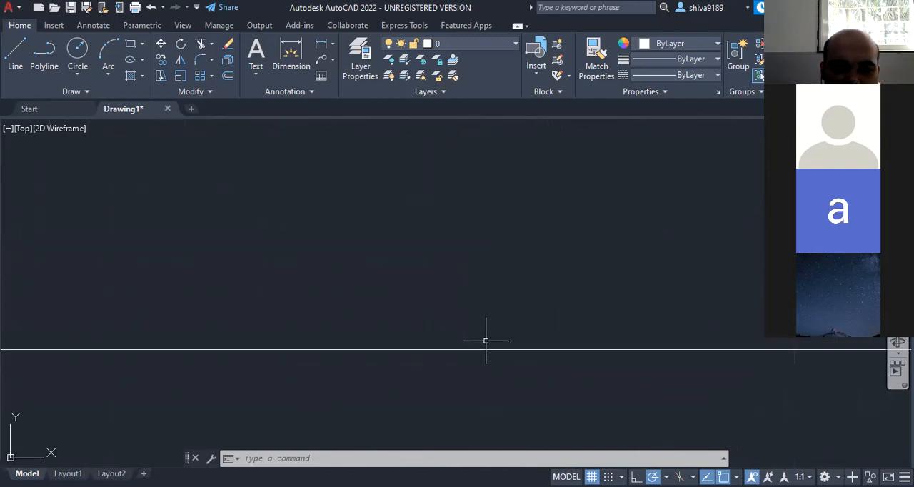
scroll(517, 346, "down", 4)
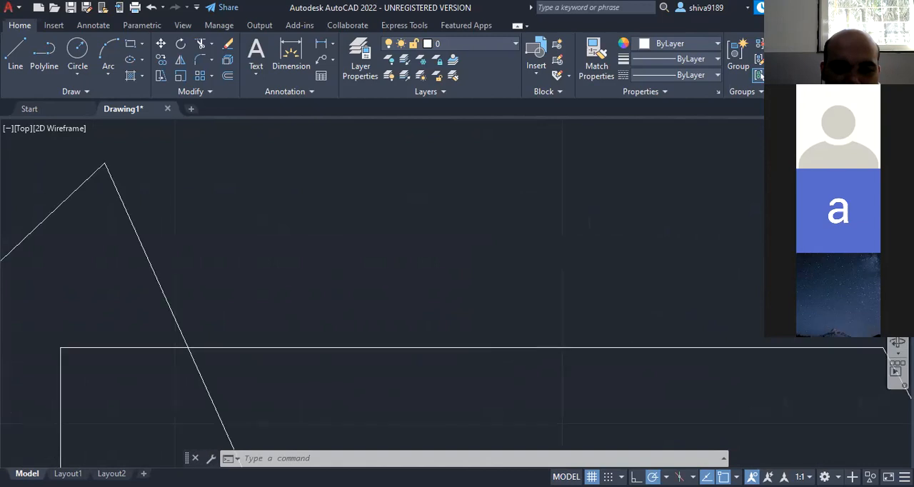
scroll(480, 360, "down", 5)
scroll(492, 408, "up", 2)
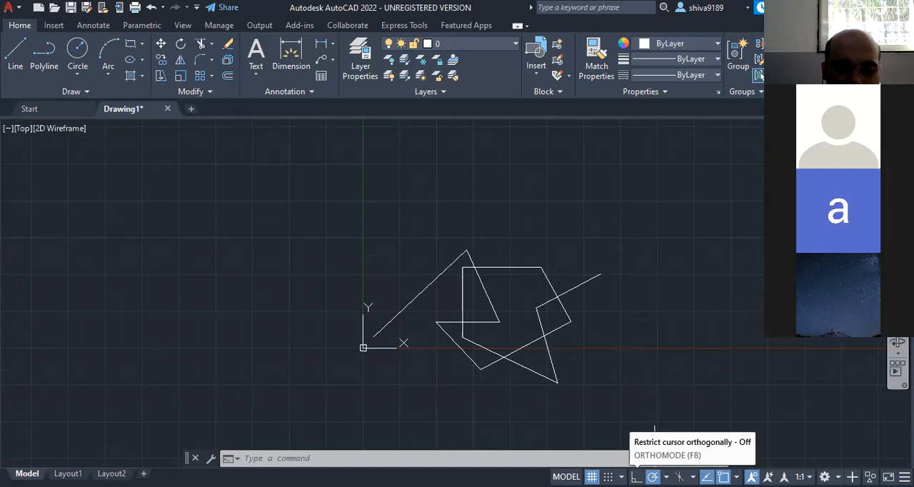
- Try a line from a point above the zigzag while switching Ortho mode on and off, and cancel the line
left_click(636, 476)
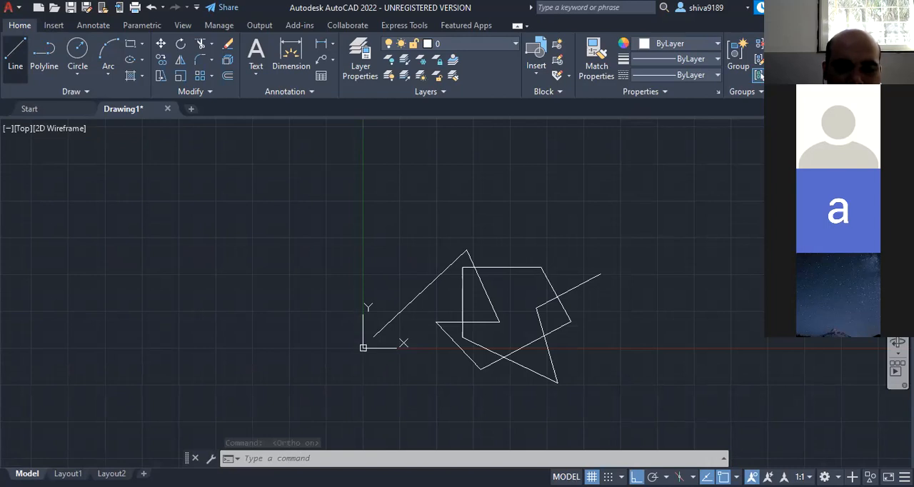
left_click(15, 56)
left_click(409, 209)
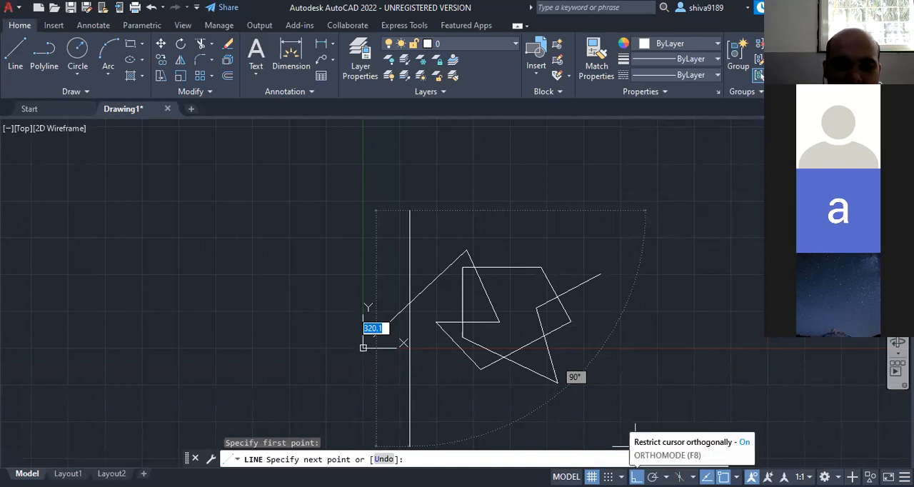
left_click(636, 476)
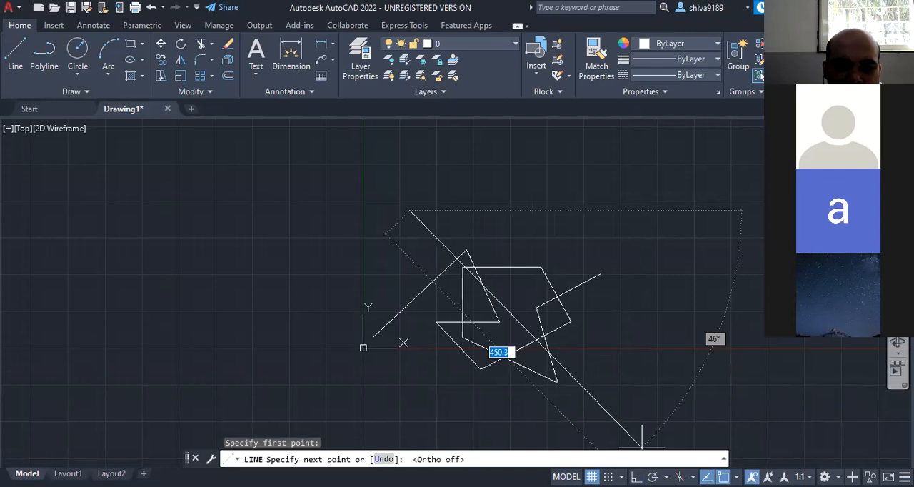
left_click(636, 476)
left_click(636, 476)
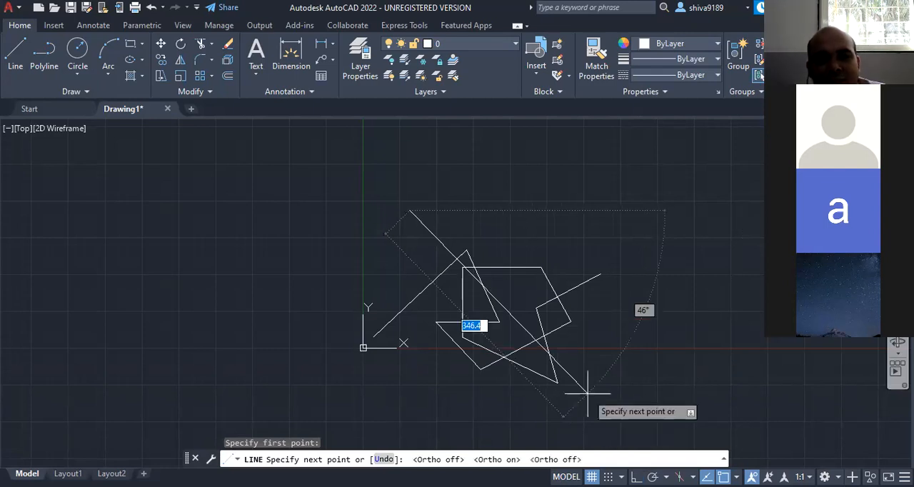
key("Escape")
key("Escape")
key("Escape")
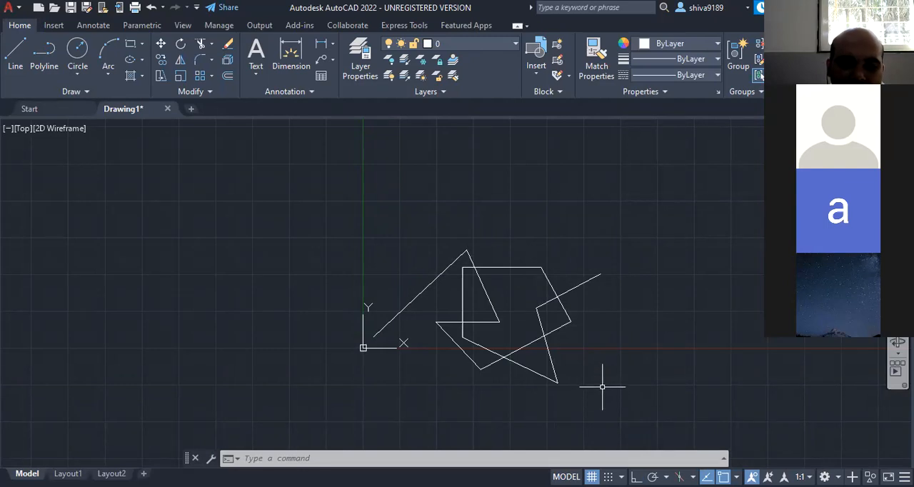
- Delete all the connected lines with a selection window around them, and undo the deletion
left_click(322, 221)
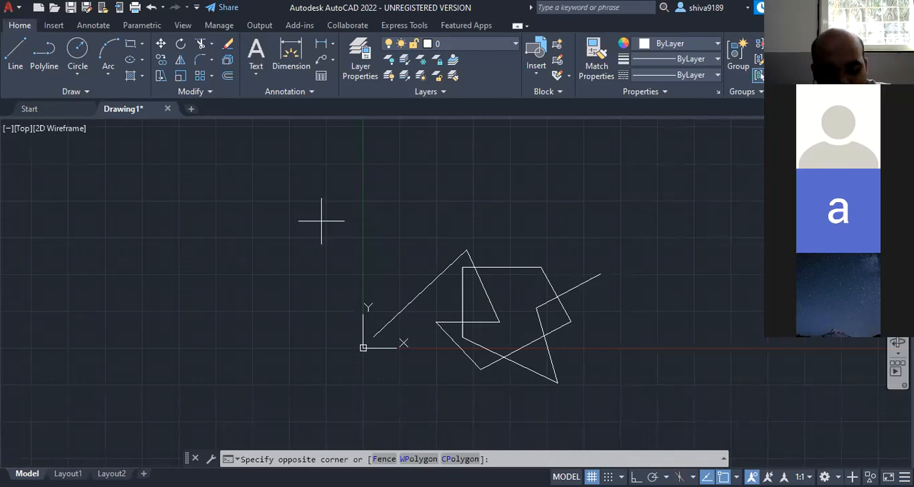
key("Escape")
left_click(350, 220)
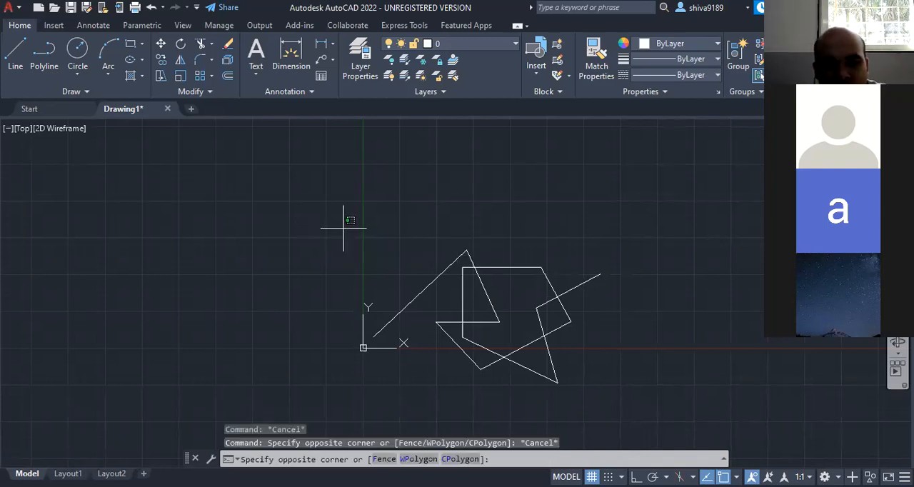
left_click(649, 402)
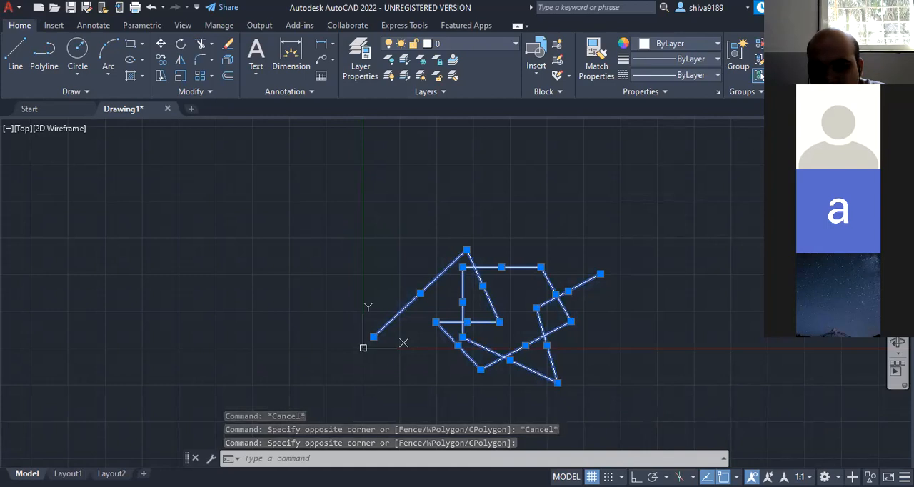
key("Delete")
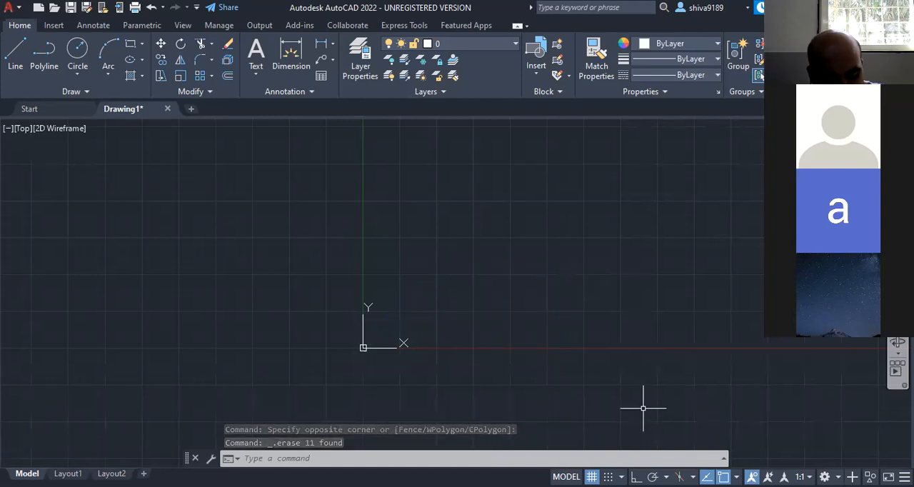
key("ctrl+z")
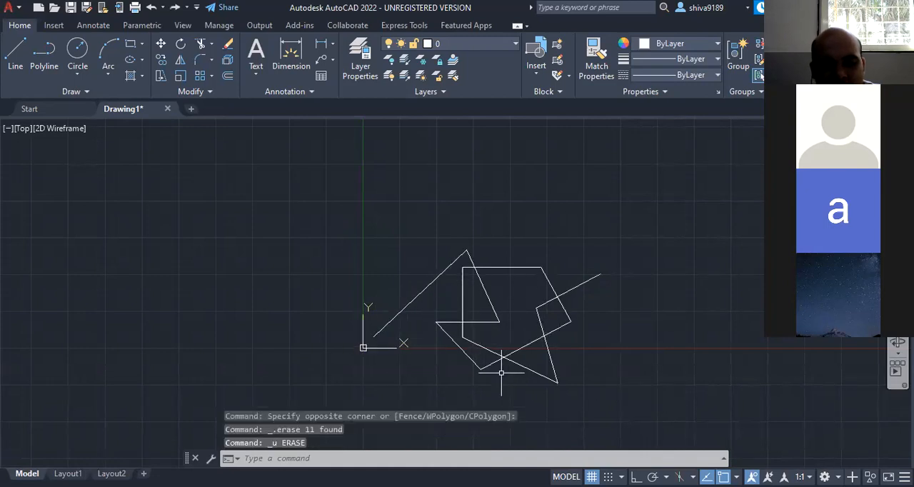
- Erase the whole figure once more using a larger selection window that also encloses the origin, and undo the erase
left_click(312, 222)
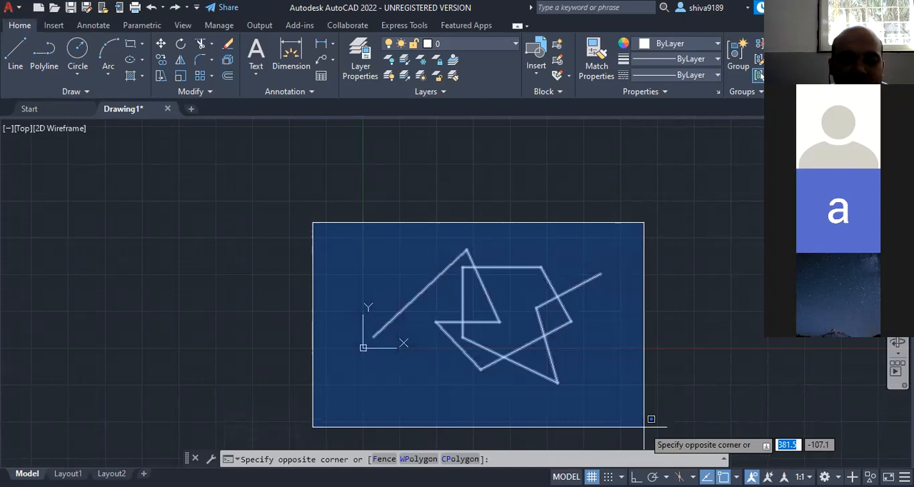
left_click(644, 426)
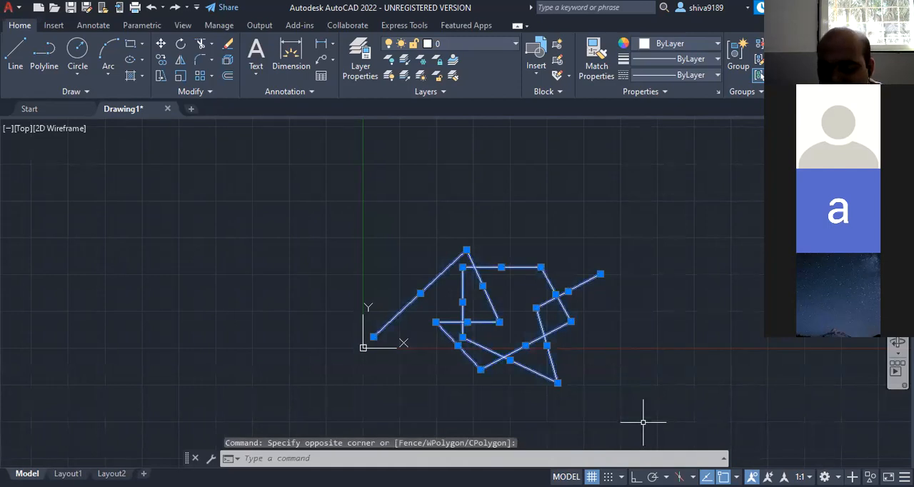
key("Delete")
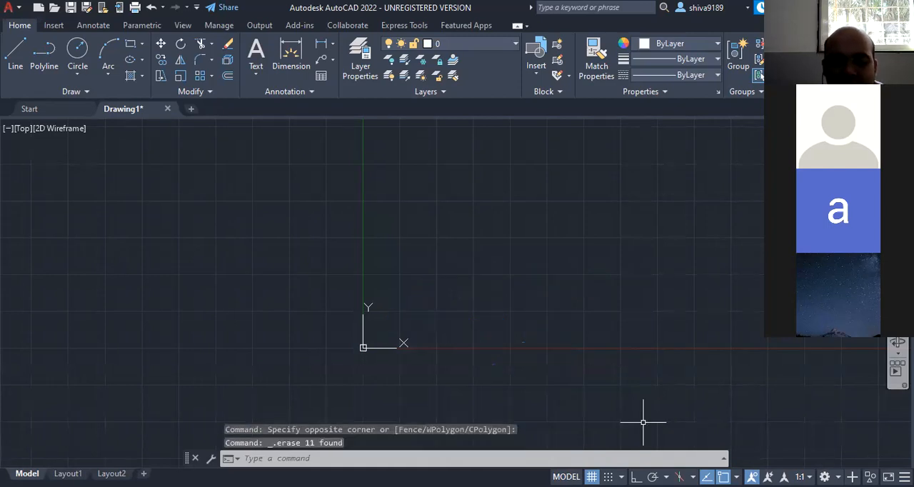
key("ctrl+z")
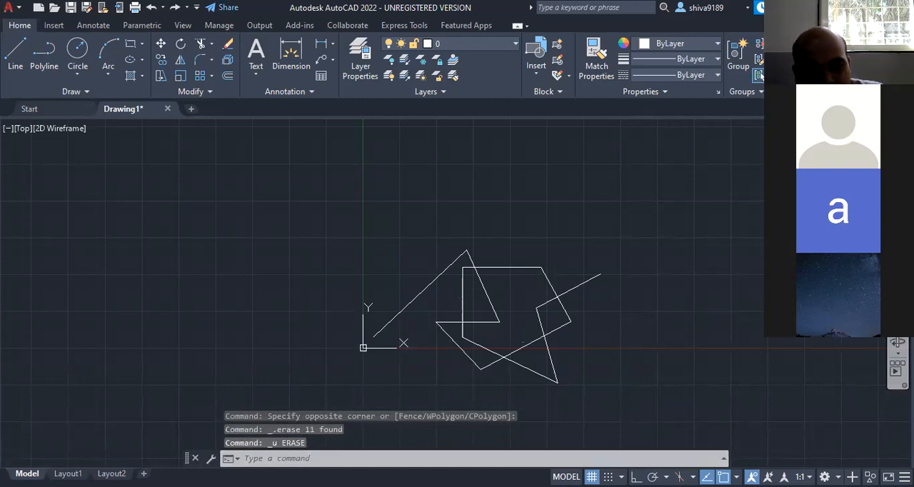
- Select every object in the drawing at once, delete the selection, and undo the deletion
key("ctrl+a")
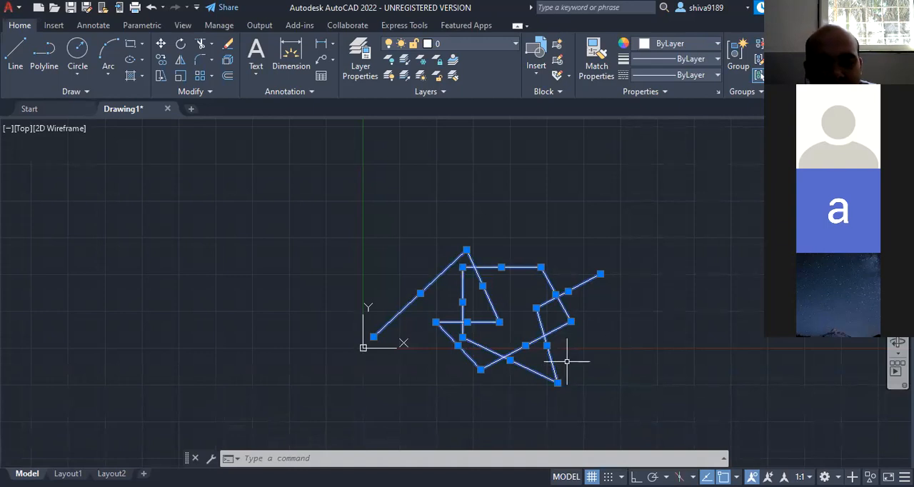
key("Delete")
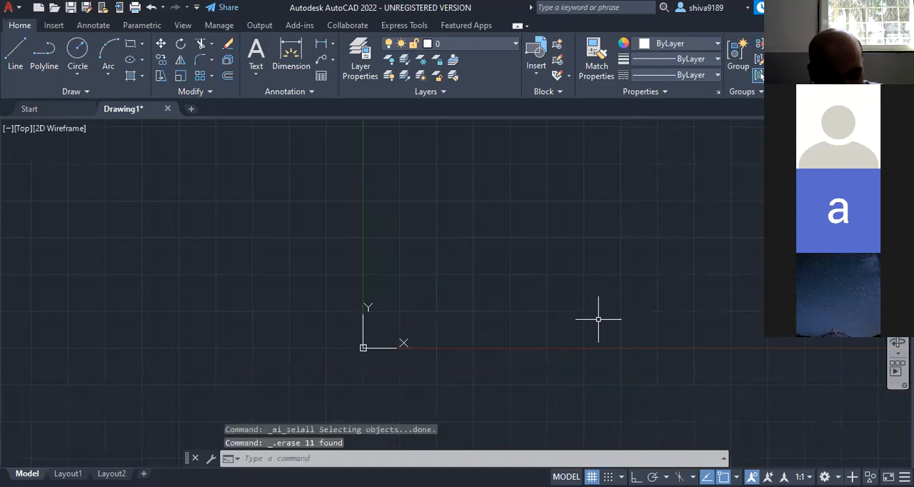
key("ctrl+z")
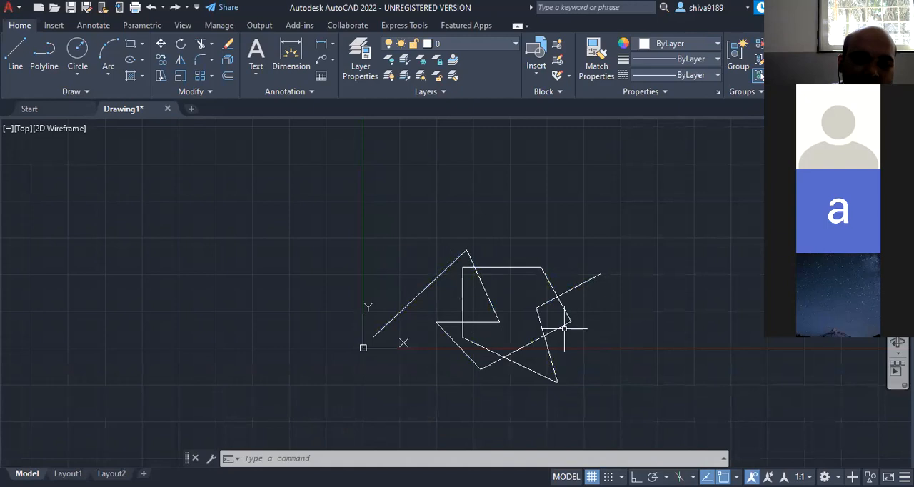
- Delete only the last segment of the zigzag, the one ending free at the far right of the figure, and undo it
left_click(574, 289)
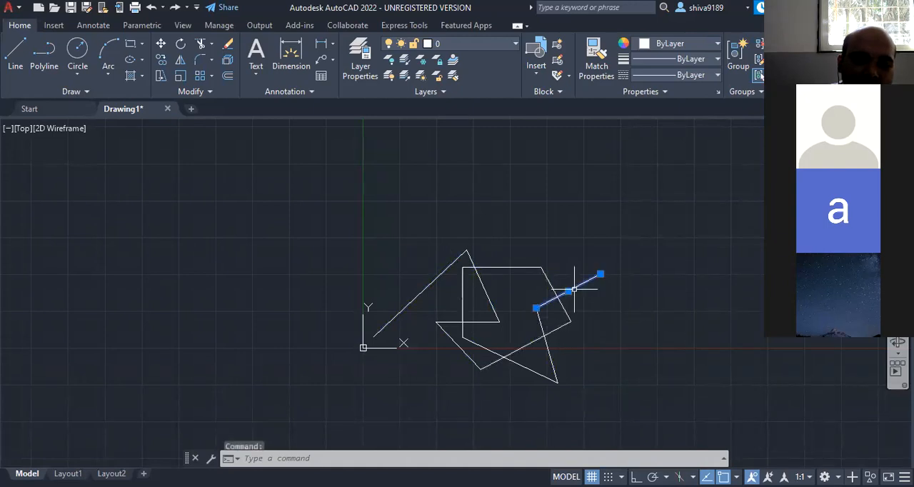
key("Delete")
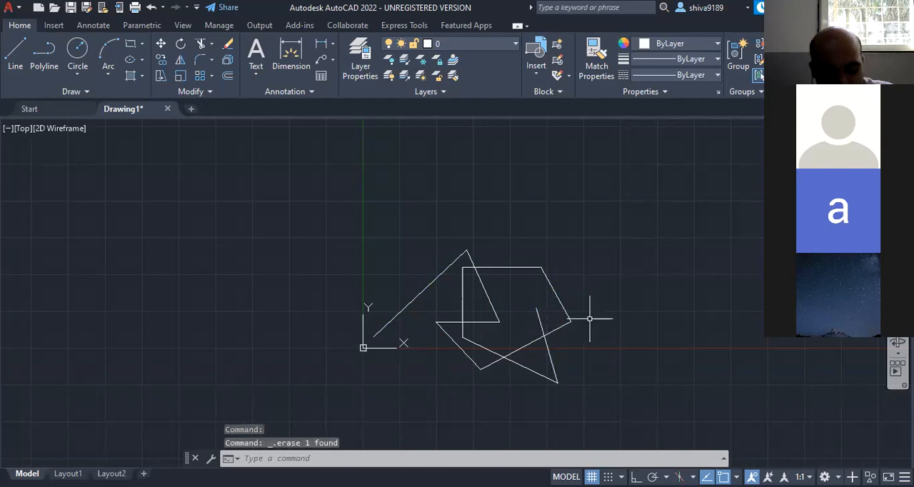
key("ctrl+z")
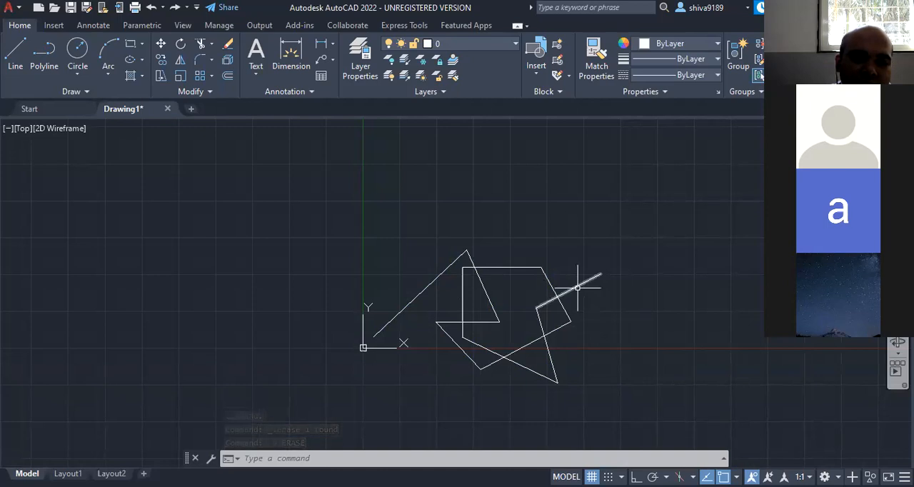
- Pick the four crossing segments on the right side of the figure individually, delete them together, and undo the deletion
left_click(577, 288)
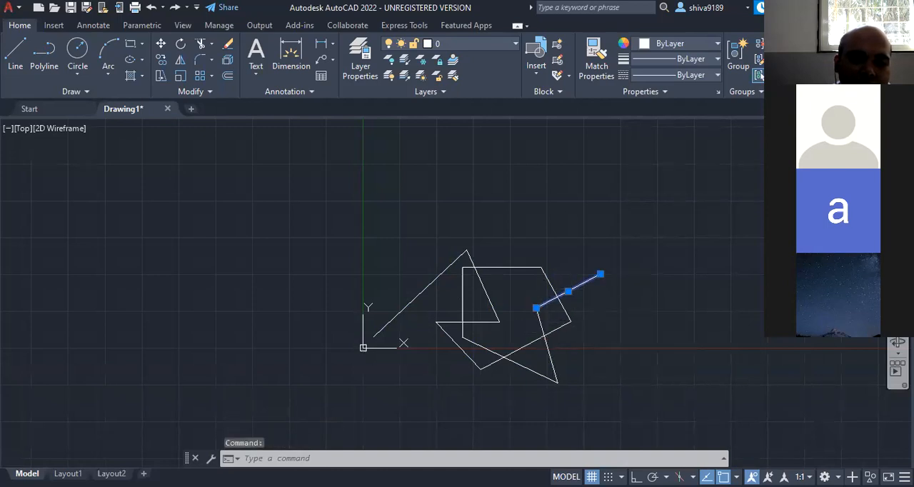
left_click(544, 333)
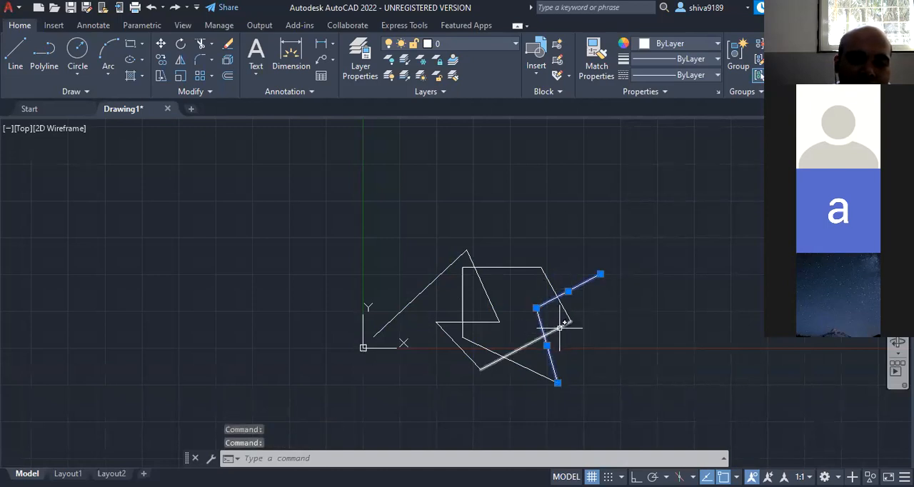
left_click(560, 325)
left_click(563, 305)
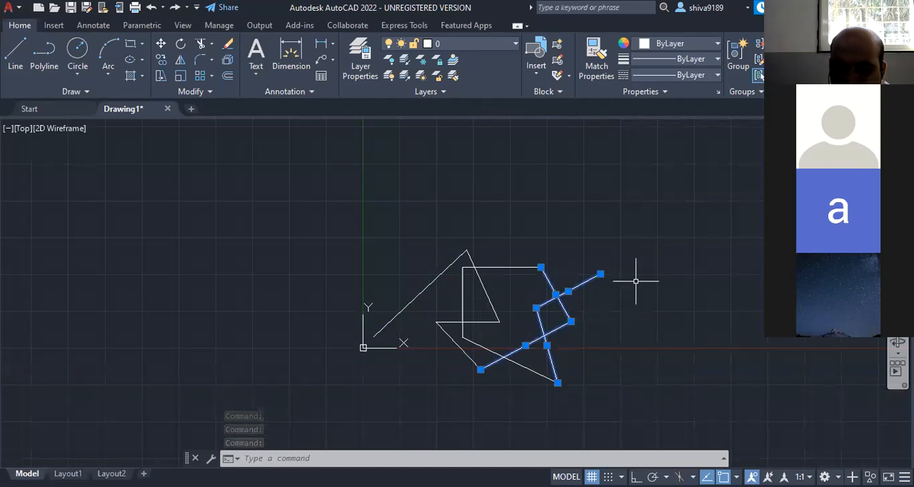
key("Delete")
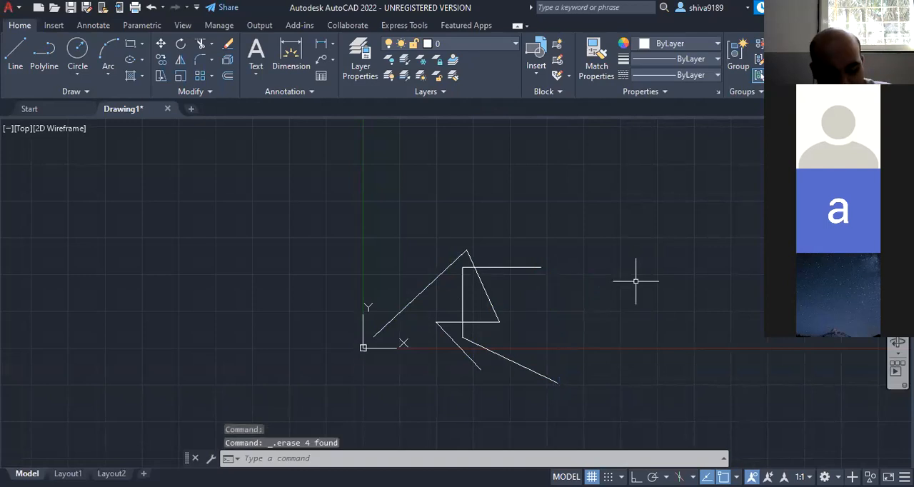
key("ctrl+z")
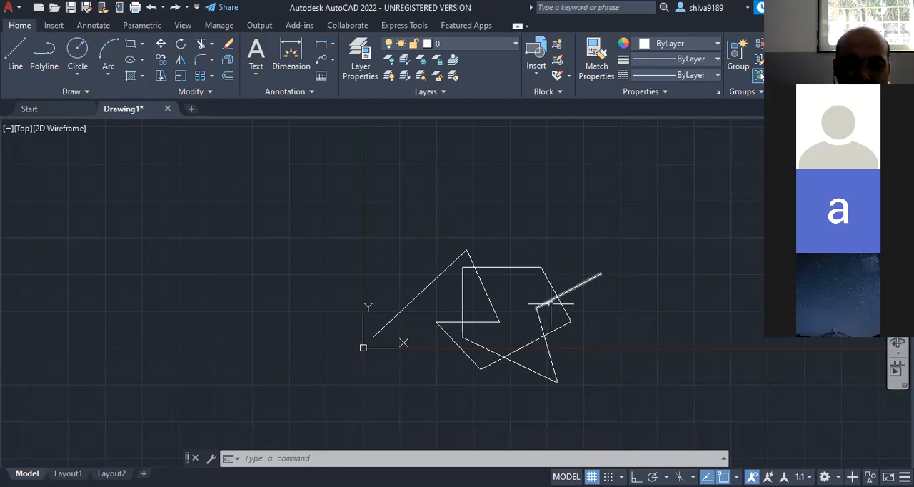
- Trim the short inner end of the zigzag's last segment where it crosses the figure's right slanted edge, and undo the trim
mouse_move(545, 304)
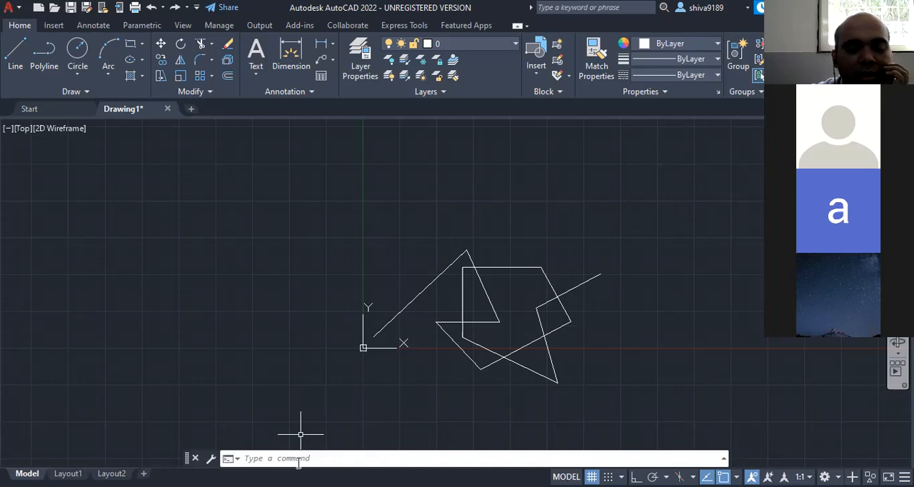
left_click(202, 45)
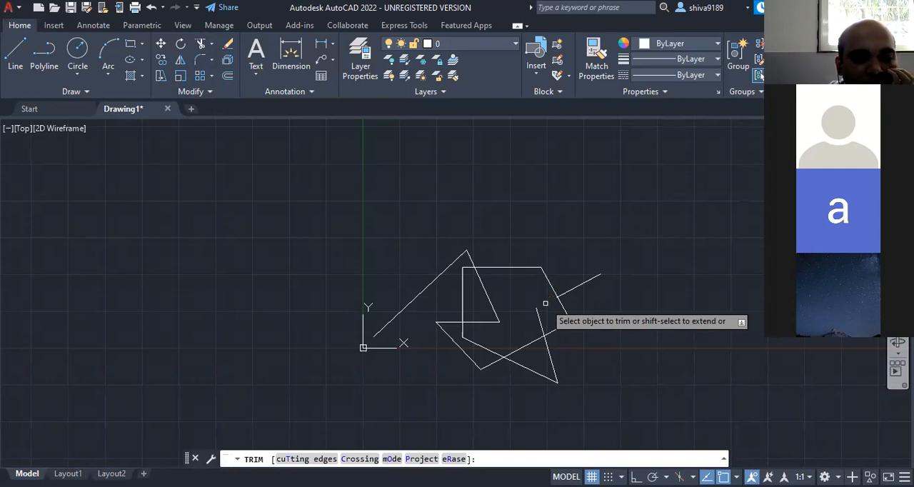
left_click(544, 304)
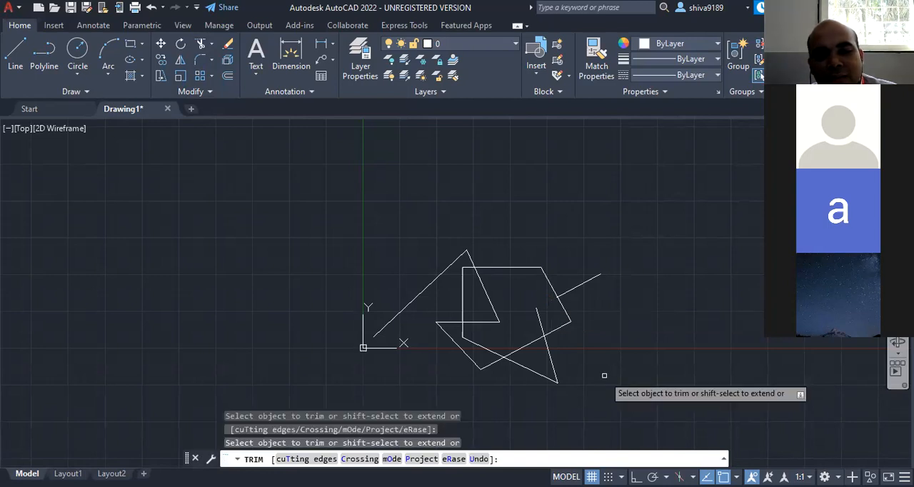
key("Escape")
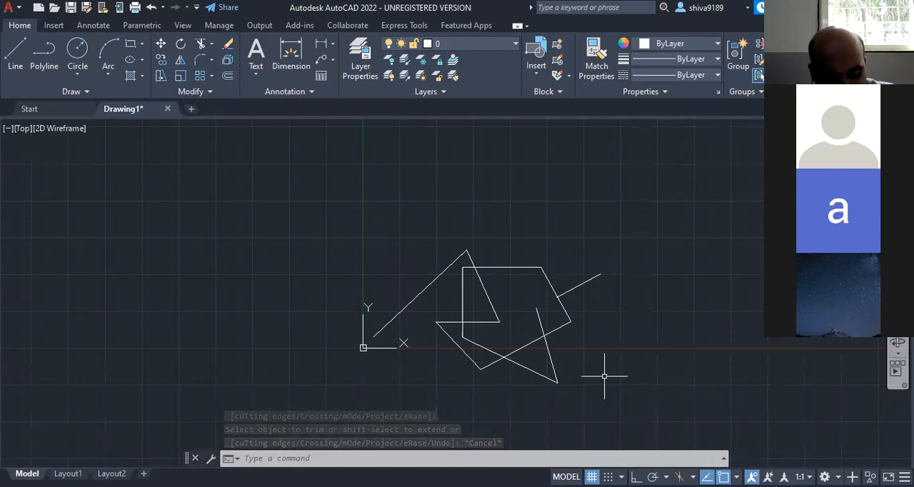
key("ctrl+z")
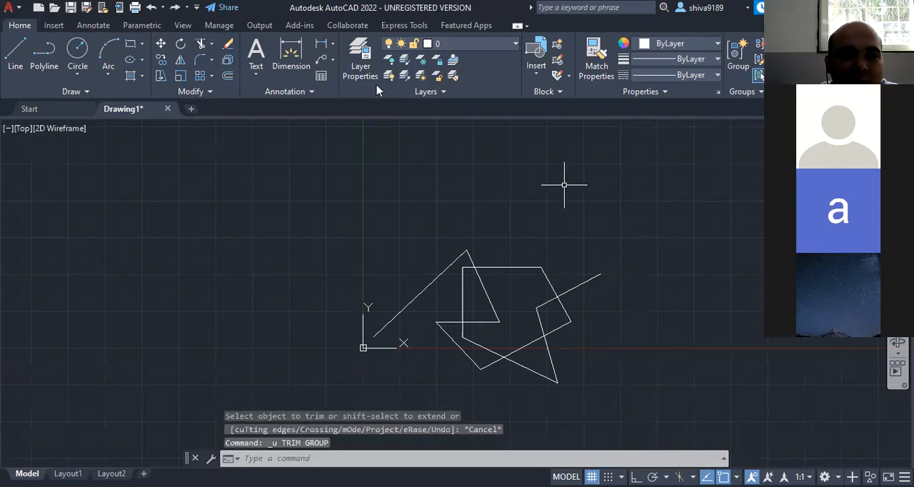
- Trim the part of the zigzag's second segment lying below the figure's upper horizontal edge, and undo the trim
left_click(200, 47)
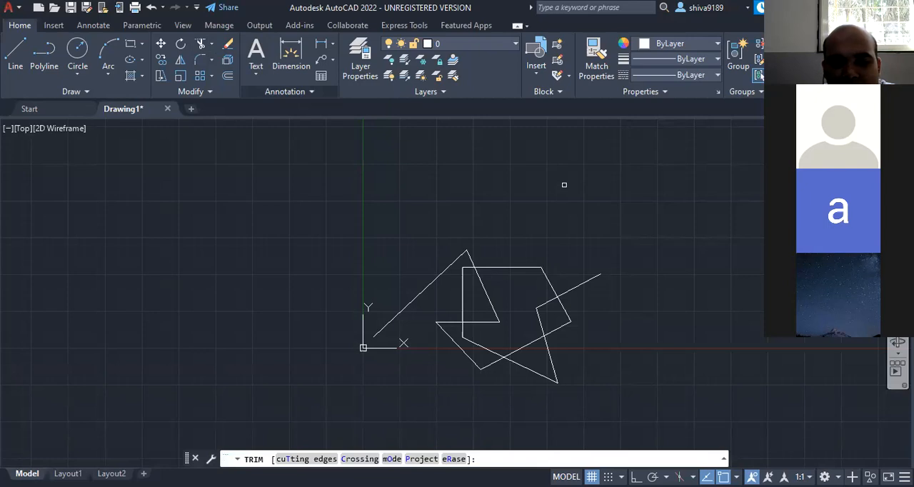
left_click(489, 299)
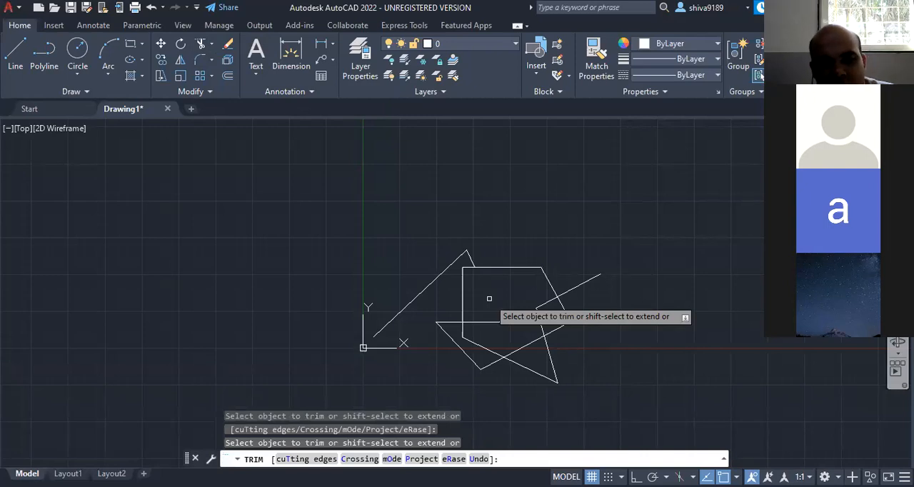
key("Escape")
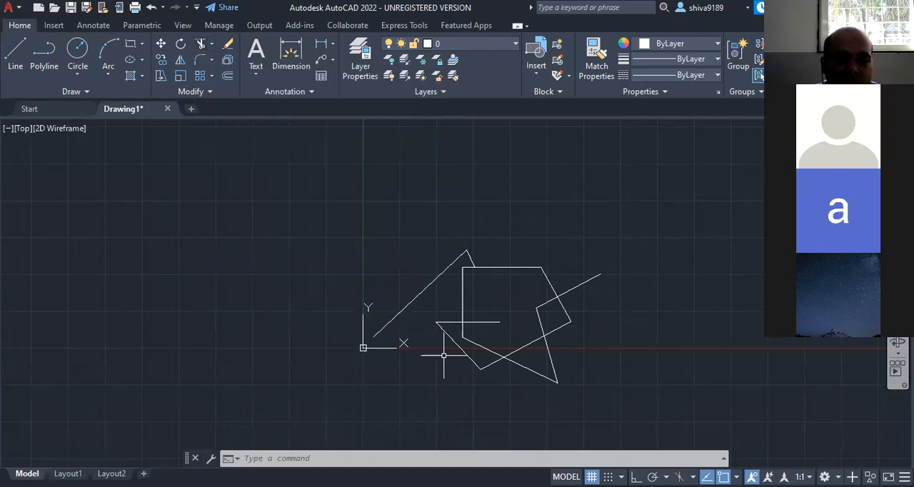
key("Escape")
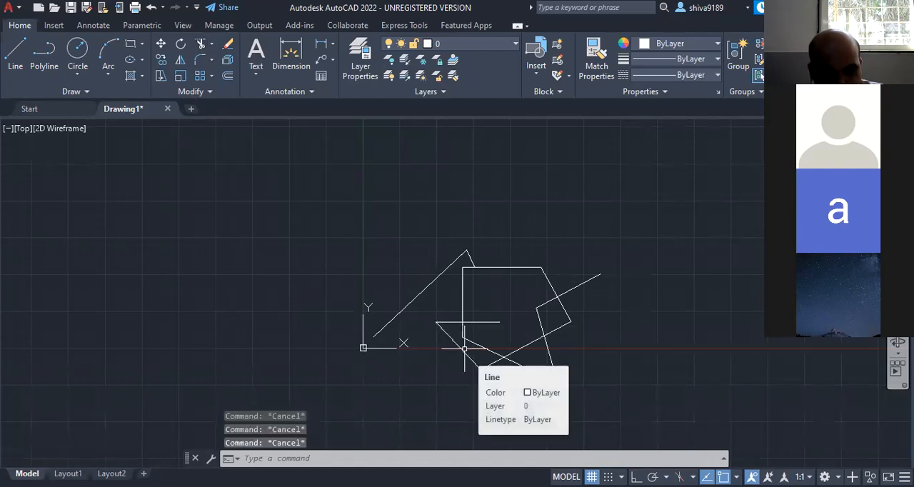
key("ctrl+z")
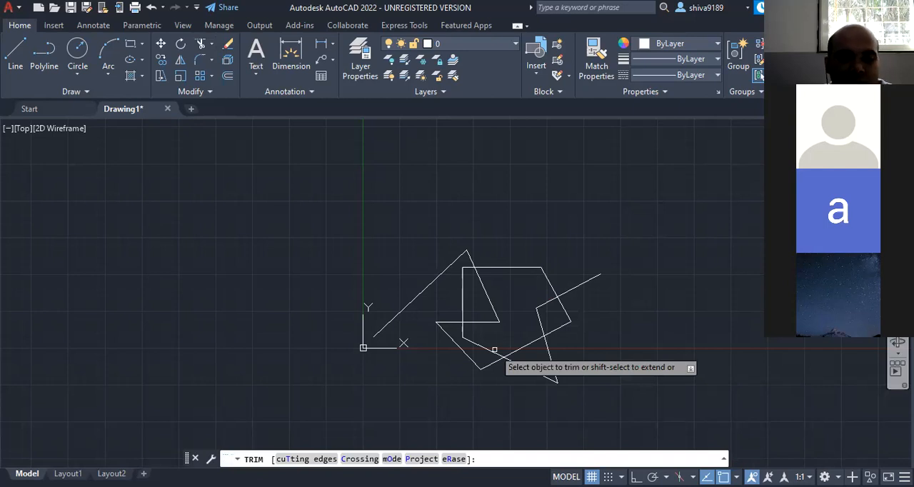
- Trim the lower slanted edge between the vertical edge's lower end and its first crossing, leave the command and undo the trim
left_click(494, 350)
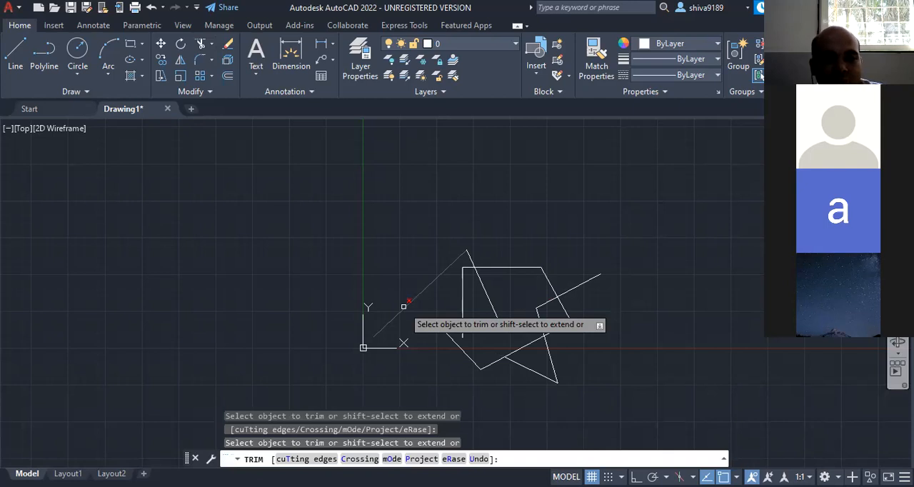
key("Escape")
key("Escape")
key("Escape")
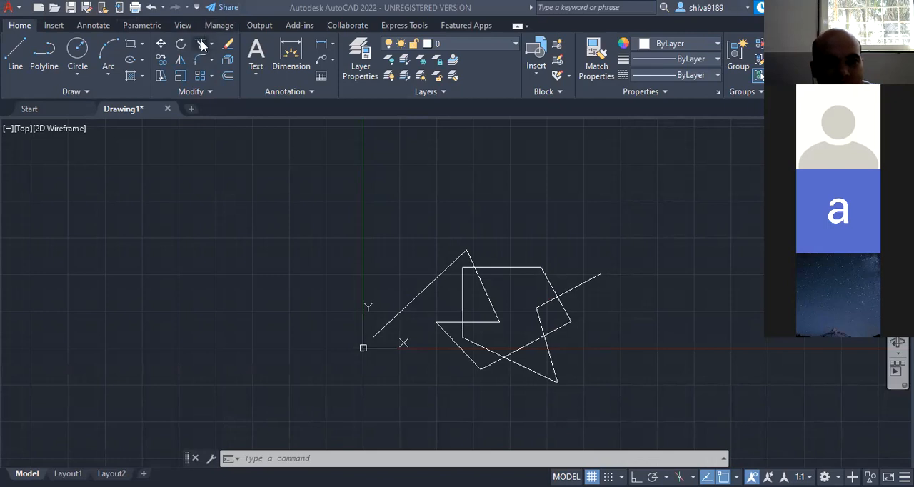
left_click(430, 328)
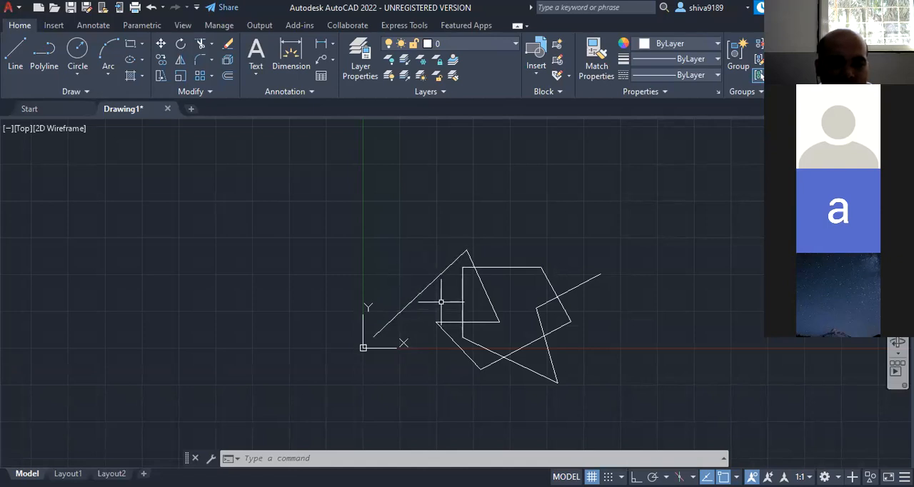
mouse_move(403, 308)
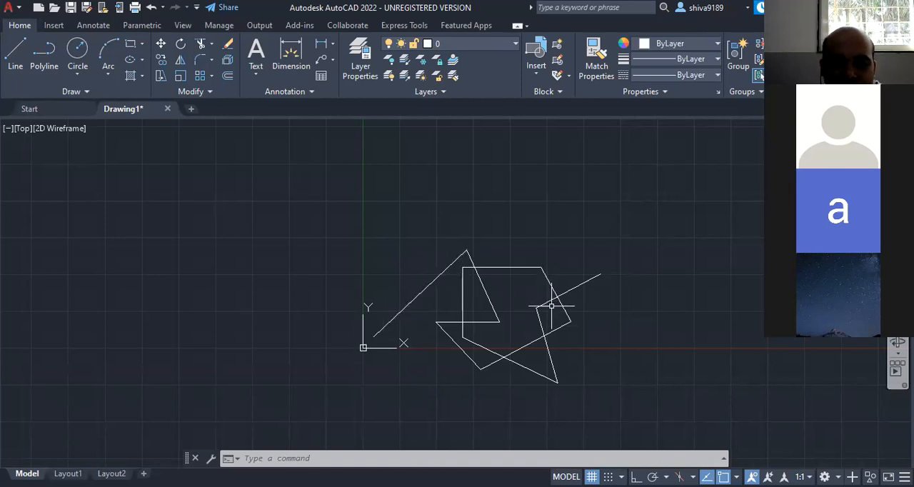
left_click(201, 44)
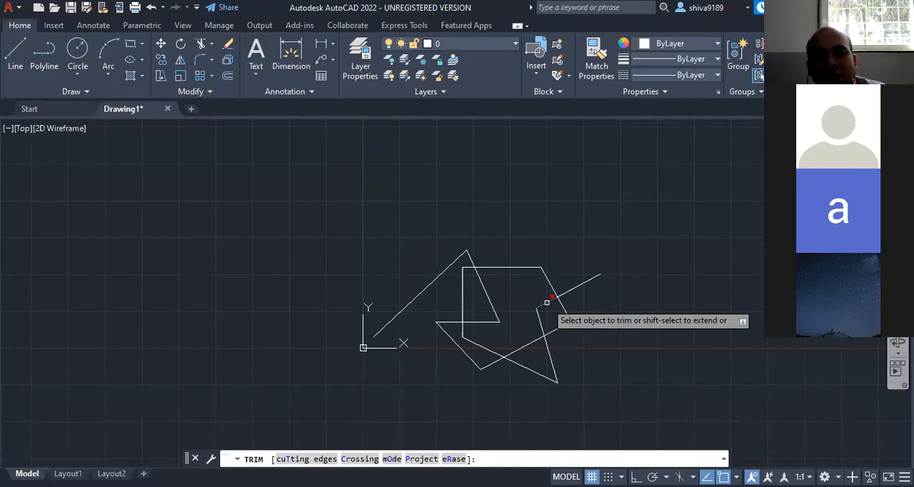
left_click(547, 302)
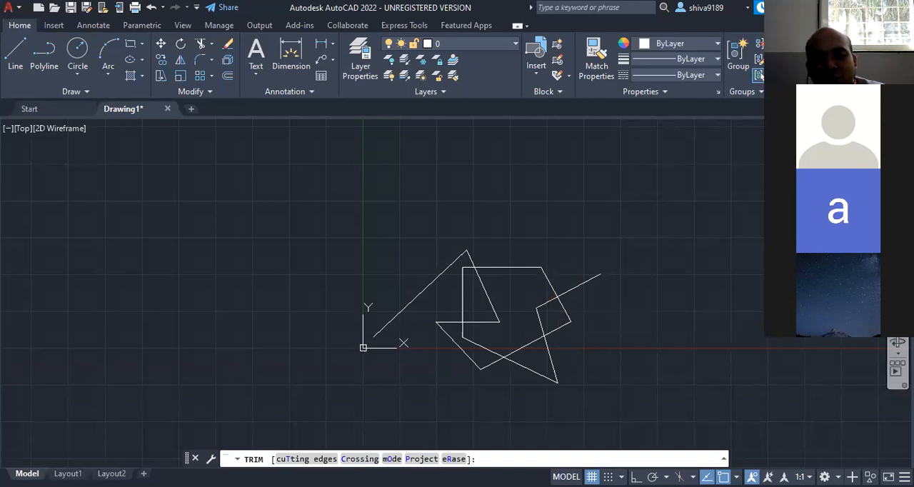
key("Escape")
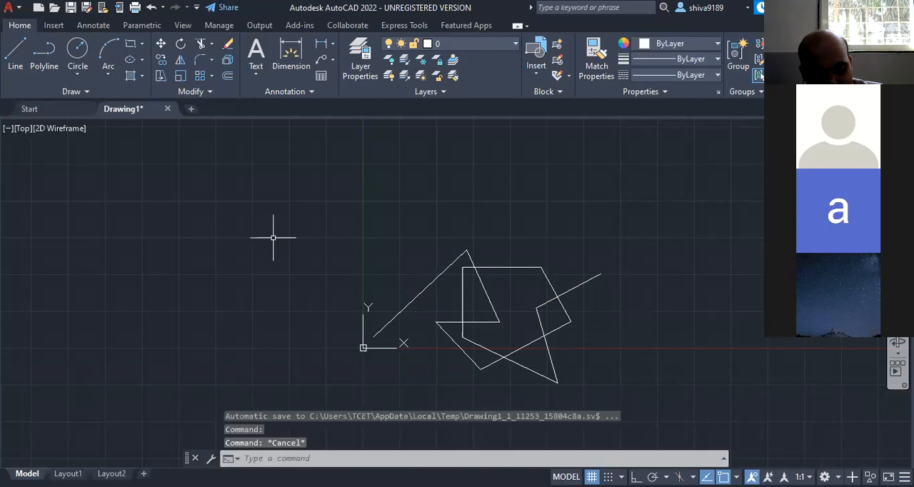
- Select every object in the drawing and delete them all to leave the drawing area empty
key("ctrl+a")
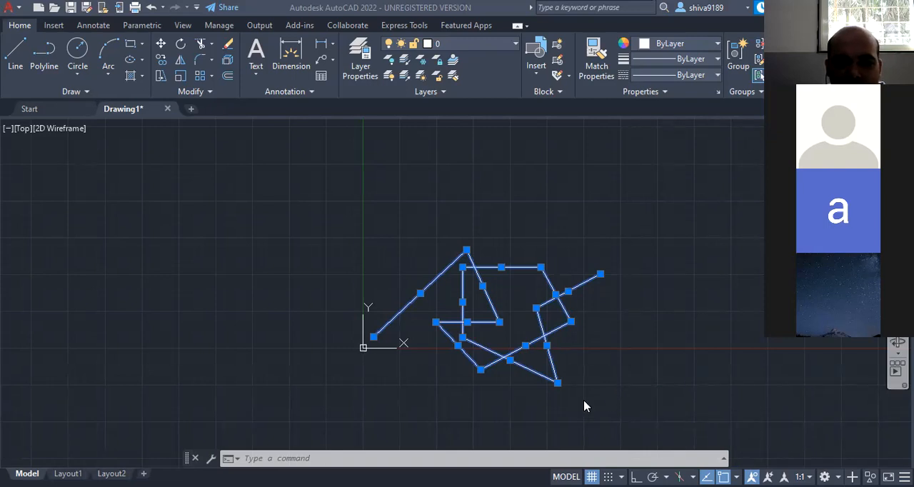
left_click(626, 372)
key("Delete")
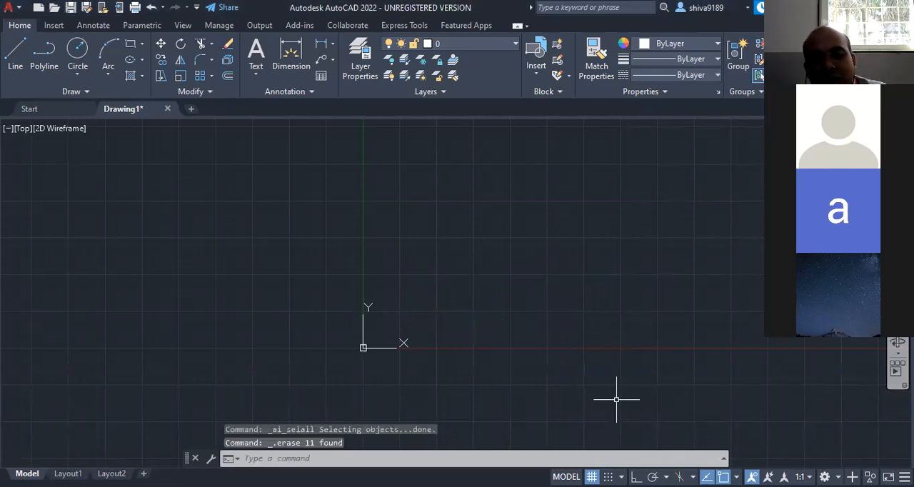
key("Escape")
key("Escape")
key("Escape")
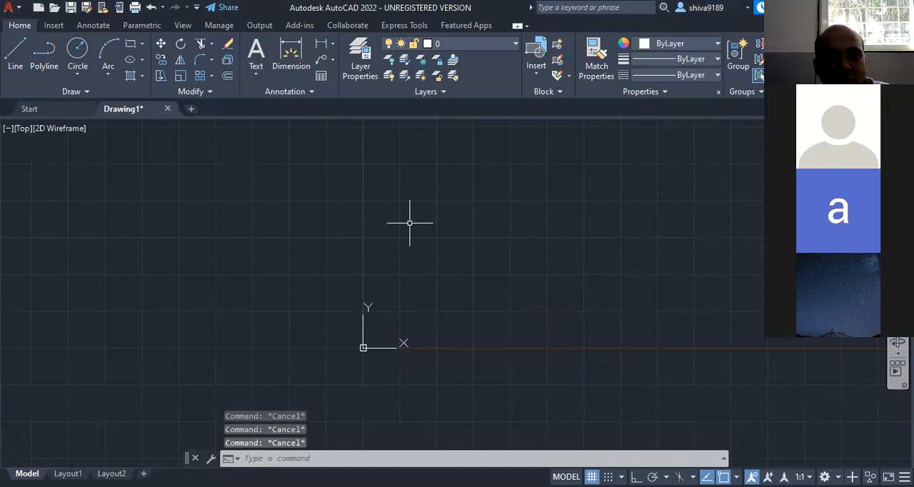
- Draw a circle by centre and radius, centred at 250,250 with a radius of 50
left_click(78, 76)
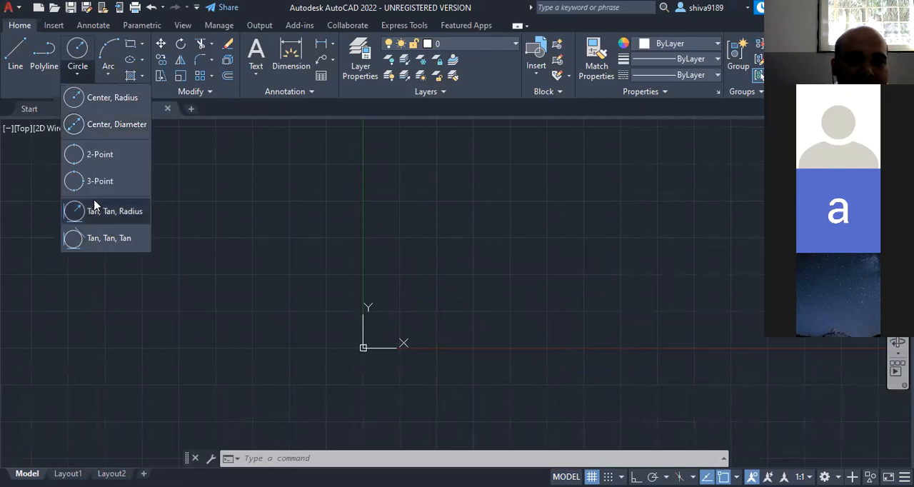
left_click(94, 104)
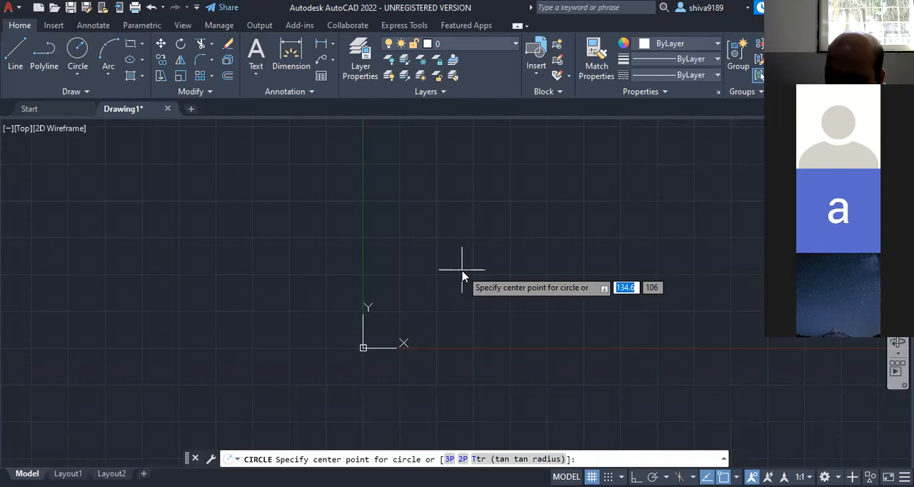
type("250")
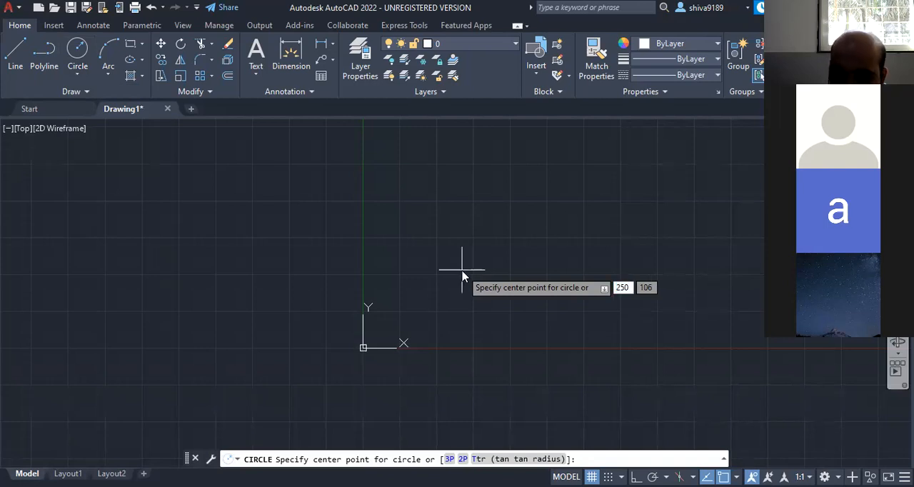
key("Tab")
type("250")
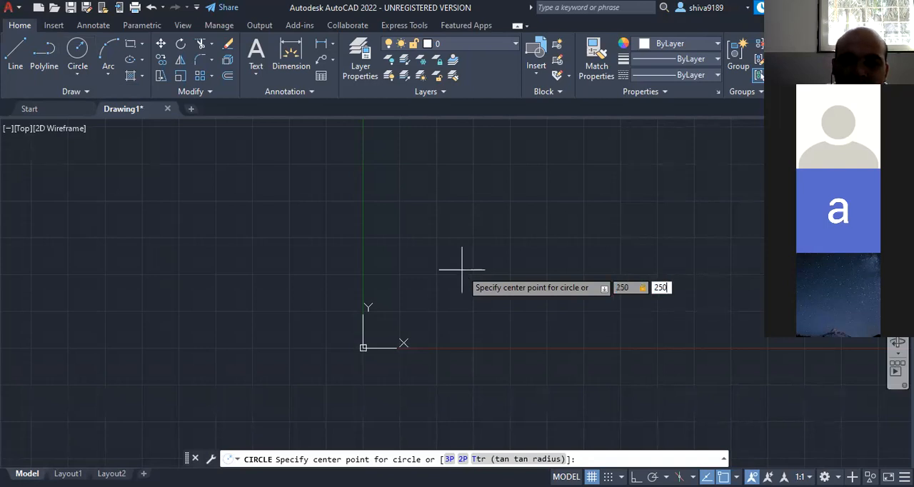
key("Return")
scroll(509, 337, "up", 5)
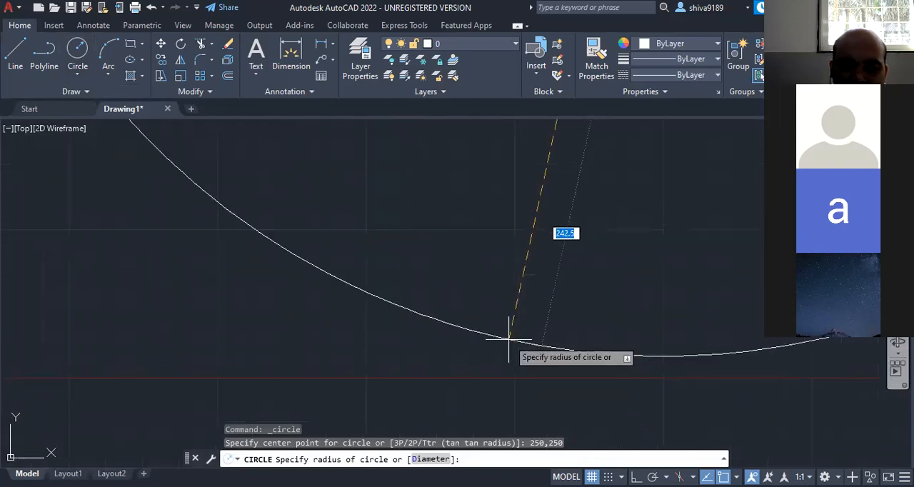
scroll(509, 340, "down", 6)
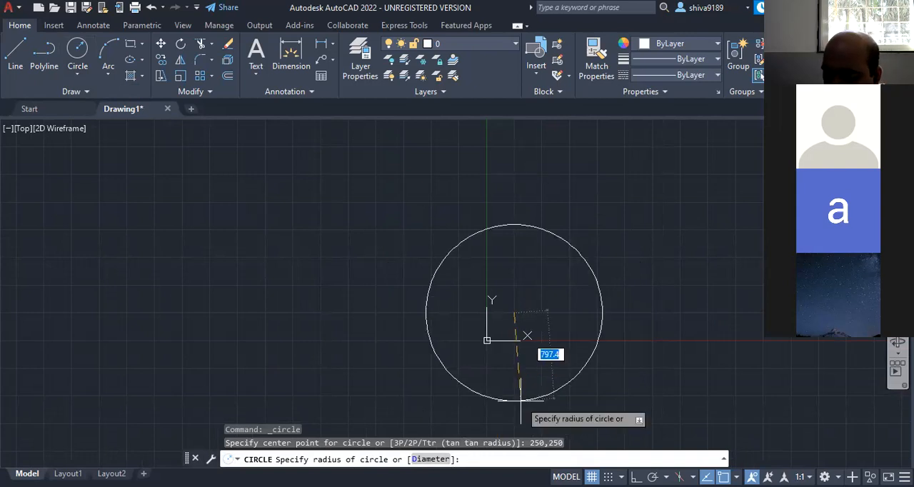
type("50")
key("Return")
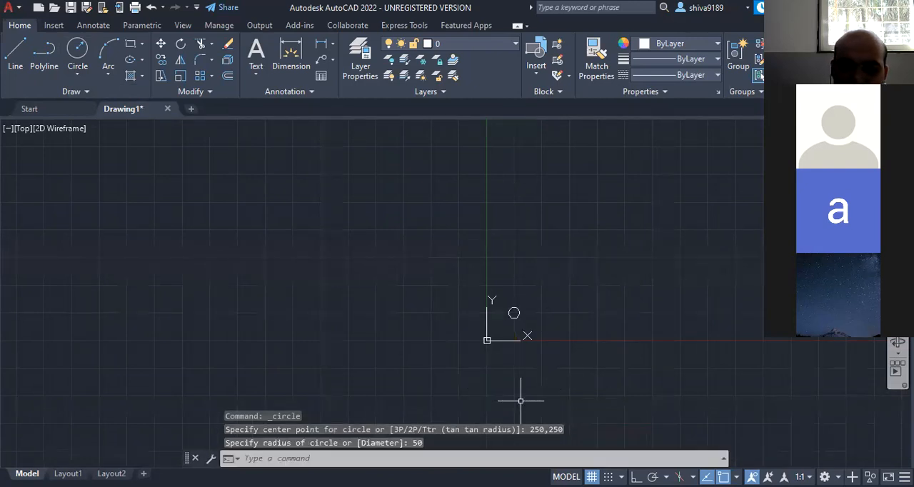
- Inspect the new circle up close, and undo the view changes and the circle
scroll(520, 317, "up", 10)
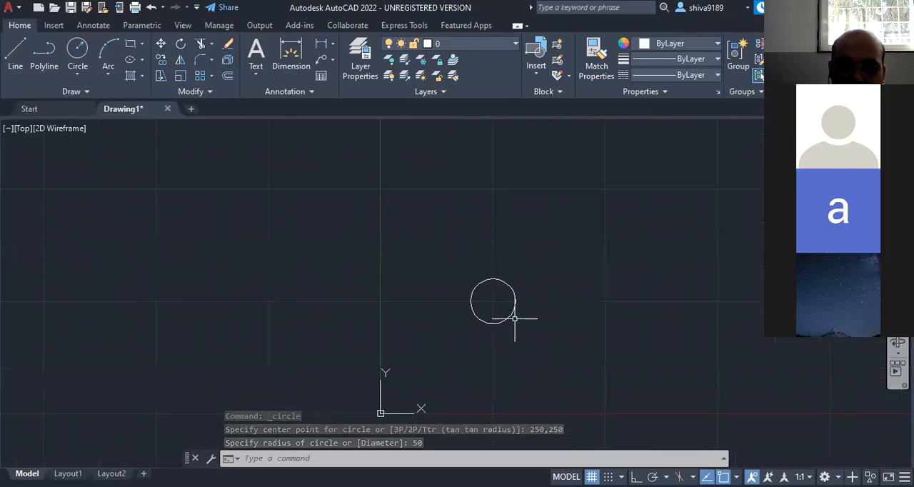
scroll(409, 217, "down", 2)
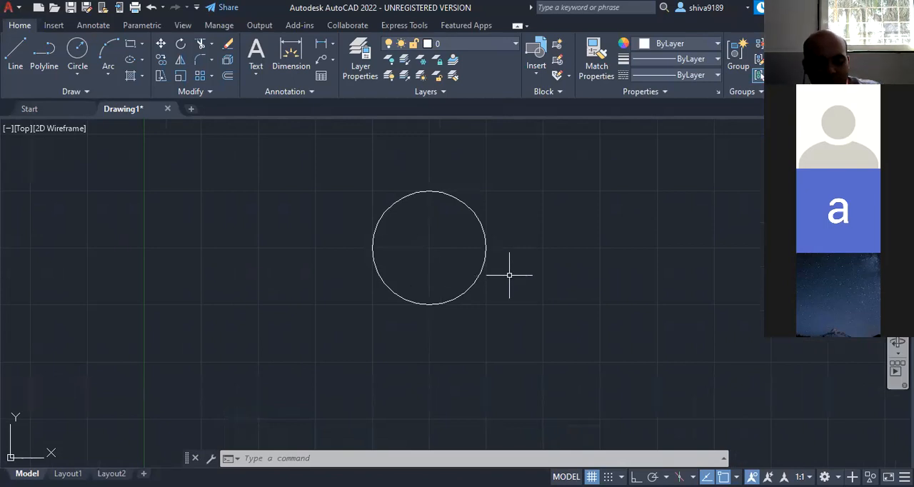
key("ctrl+z")
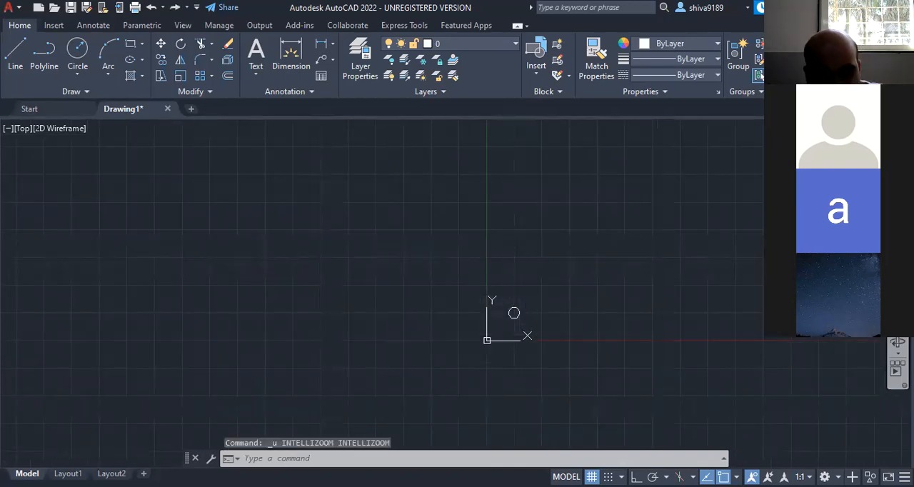
key("ctrl+z")
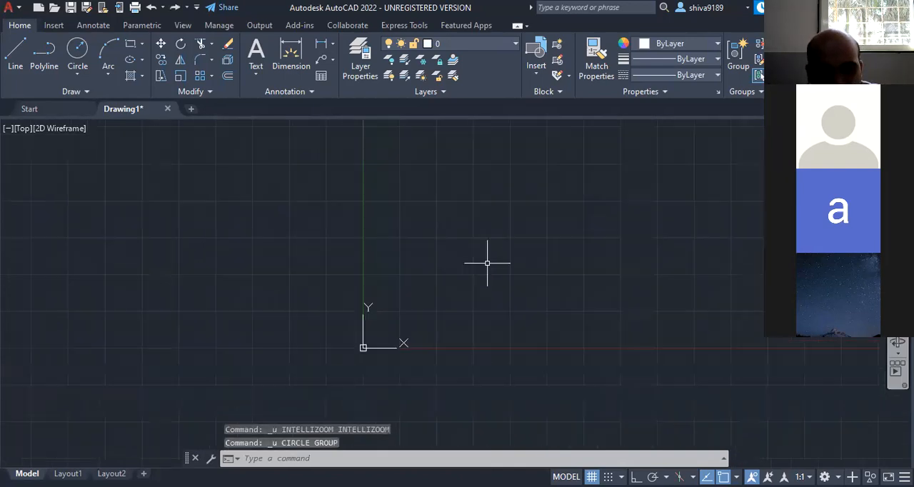
- Draw a circle from a freely picked centre up and to the right of the origin, using the Diameter option with a value of 100
left_click(78, 74)
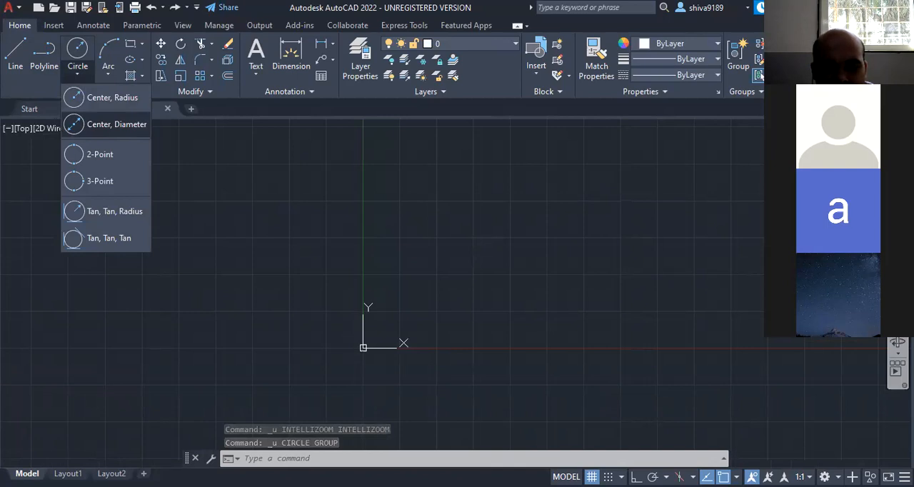
left_click(112, 98)
left_click(535, 208)
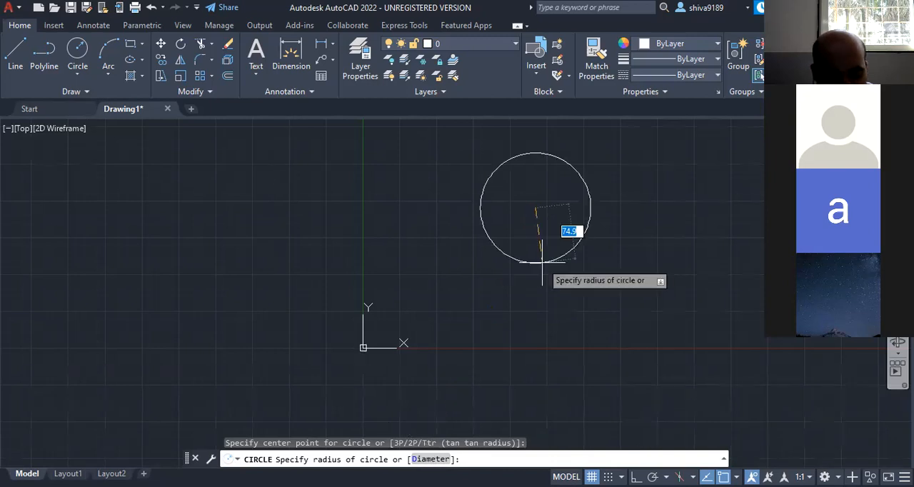
type("d")
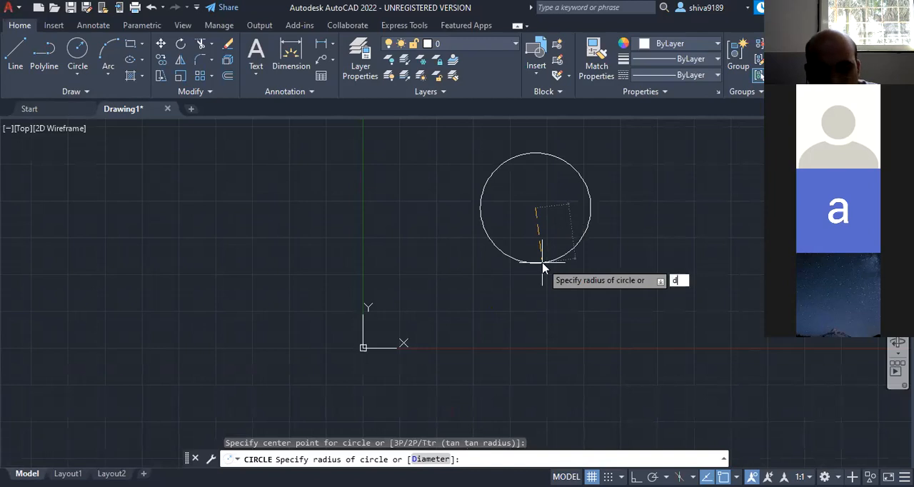
key("Return")
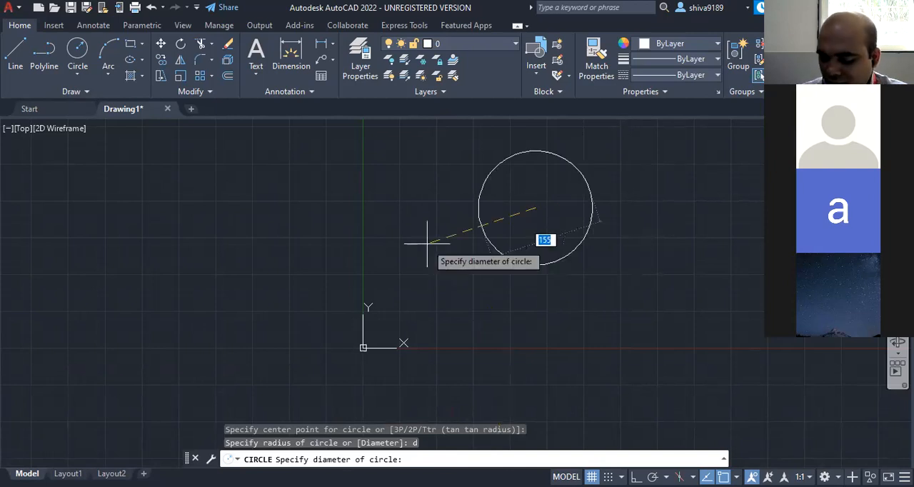
type("100")
key("Return")
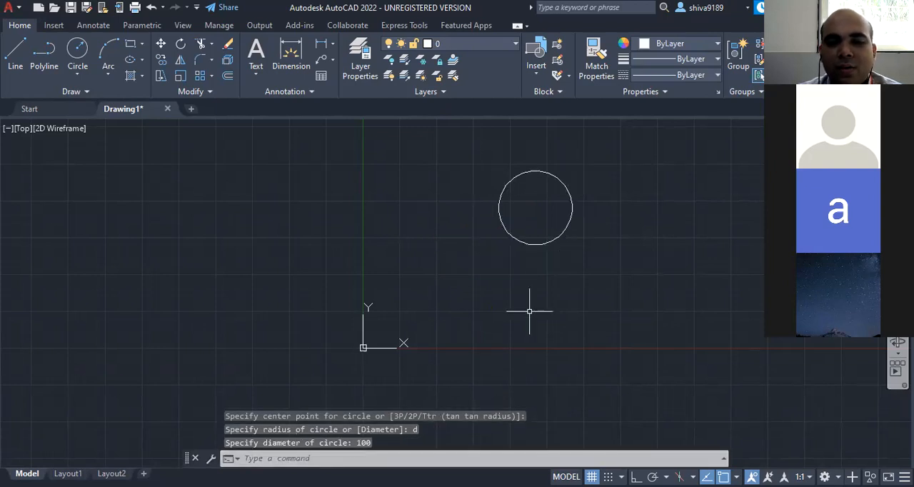
- Examine the new circle at different zoom levels and review the available circle construction methods
scroll(522, 290, "down", 6)
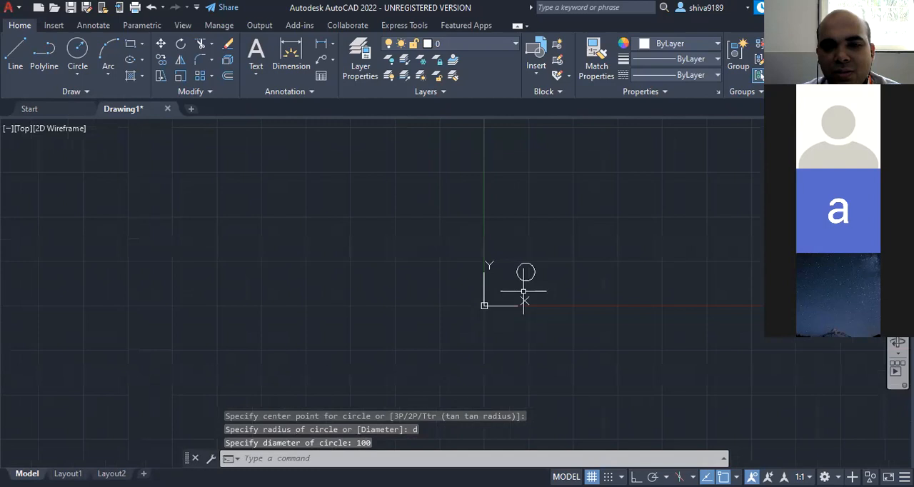
scroll(555, 300, "down", 2)
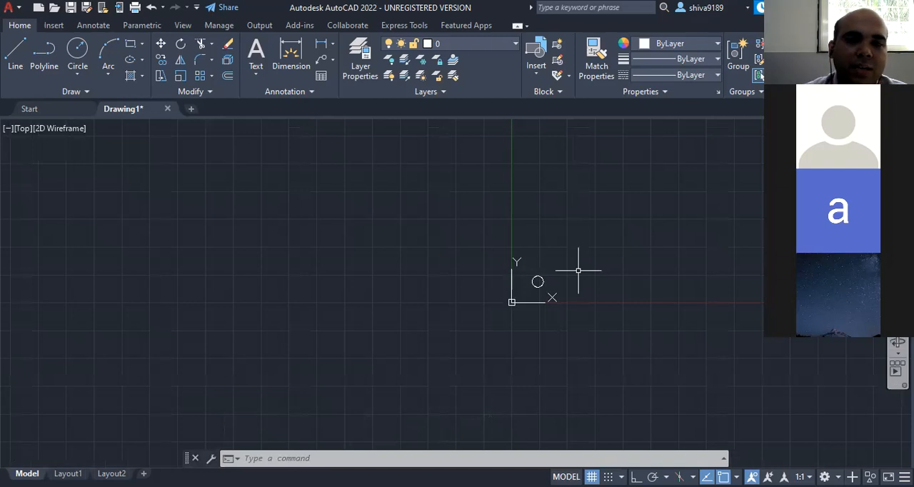
left_click(77, 74)
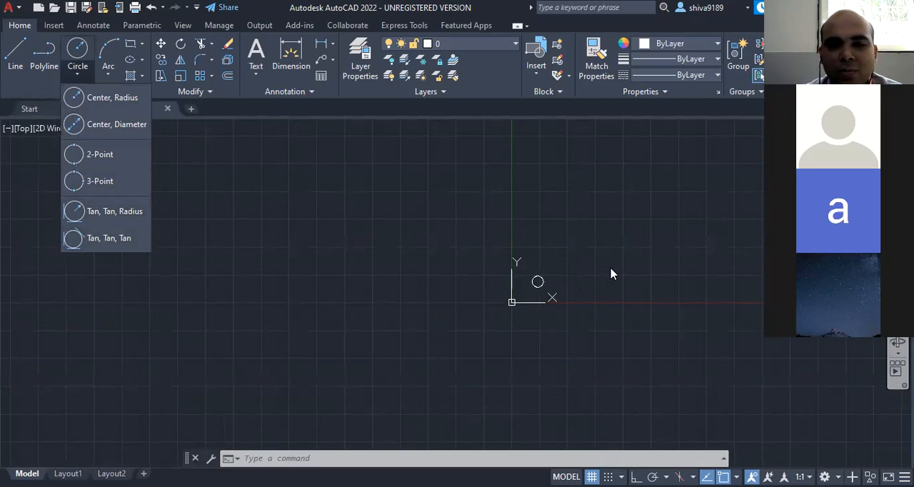
scroll(429, 344, "up", 4)
scroll(544, 273, "down", 8)
scroll(644, 235, "up", 5)
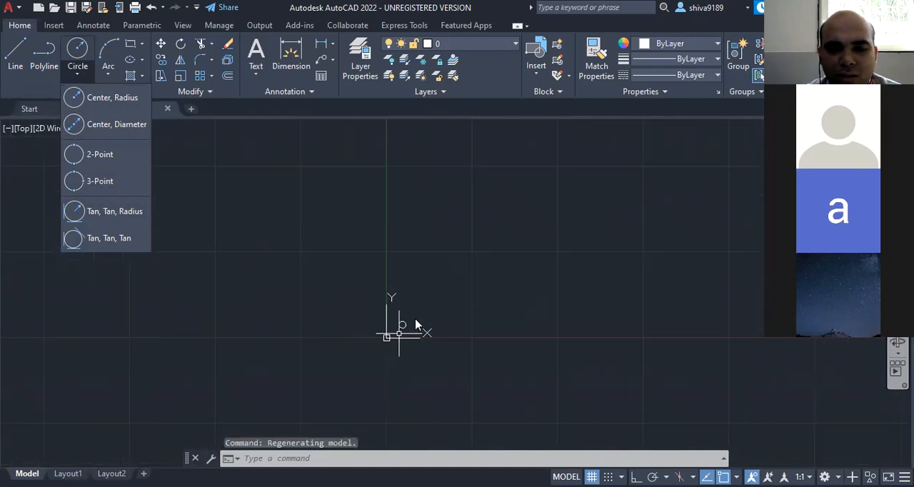
scroll(415, 315, "up", 6)
scroll(350, 379, "up", 3)
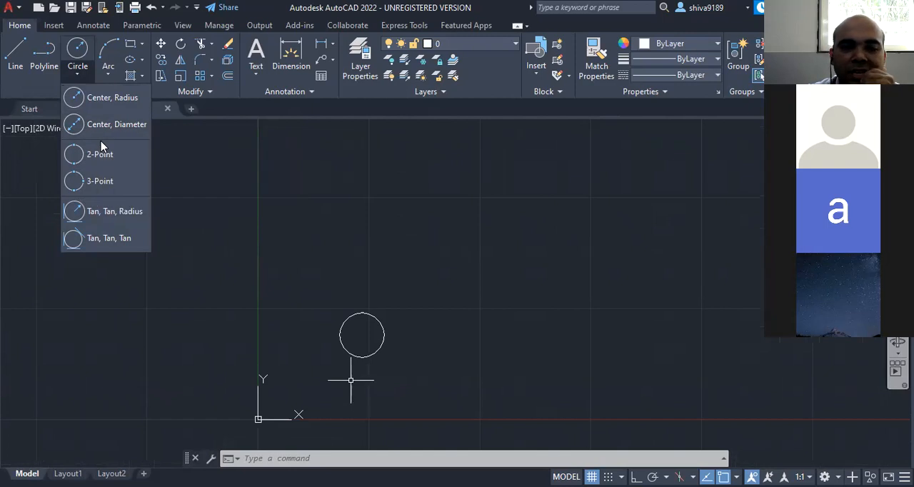
left_click(312, 302)
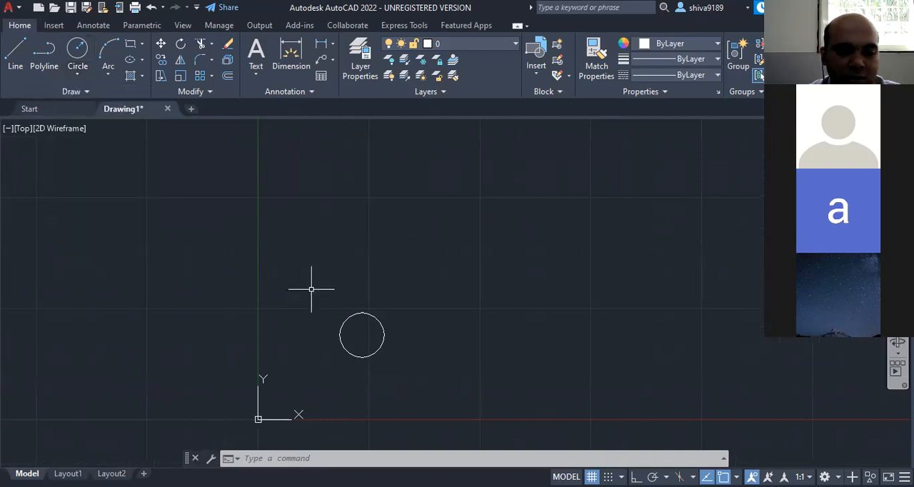
- Select the circle with a selection window around it and delete it
left_click(310, 286)
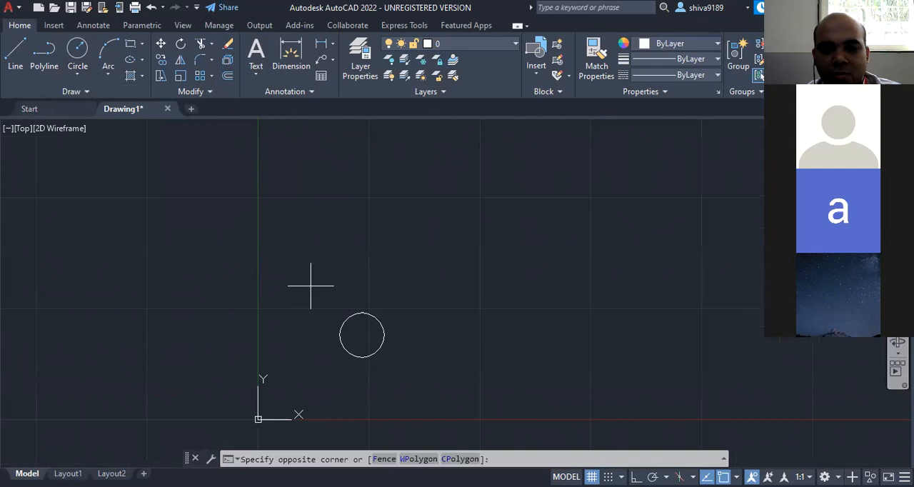
left_click(418, 379)
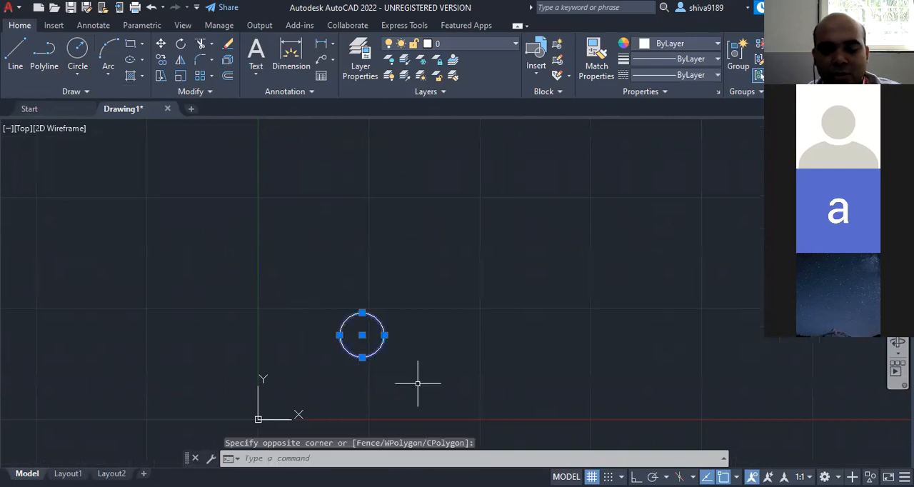
key("Delete")
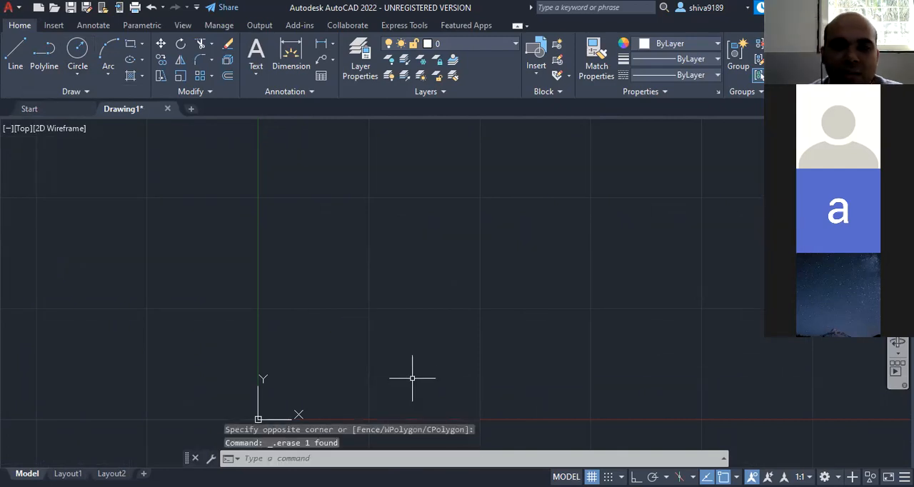